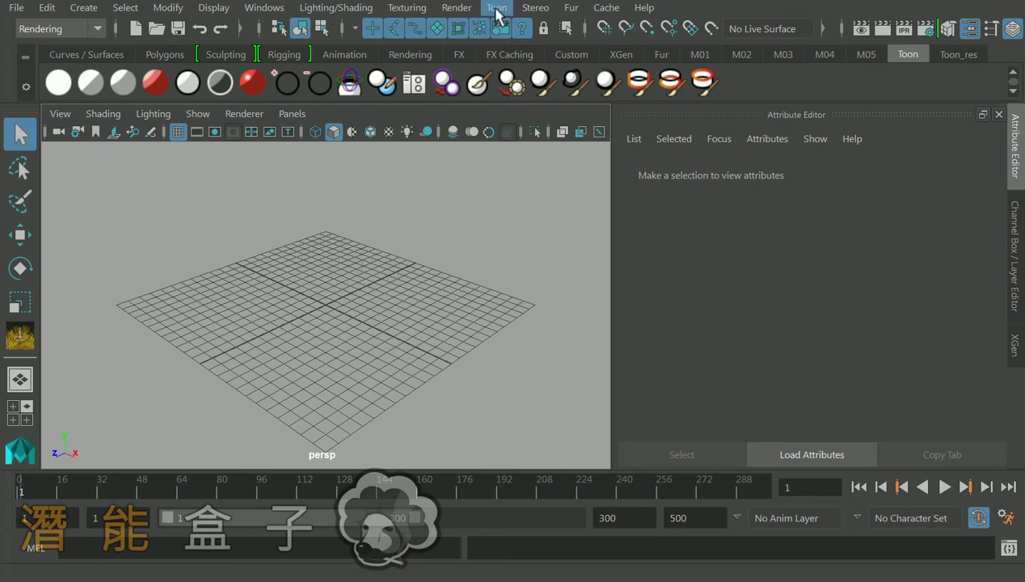
# Step: Glance at the Toon menu, then open the Visor from Windows > General Editors
pyautogui.click(496, 8)
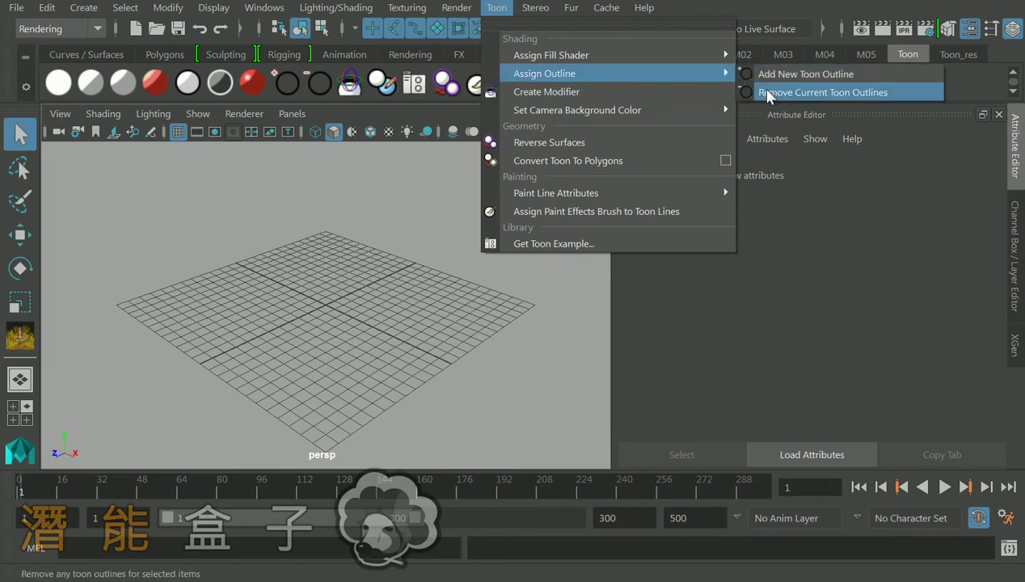
pyautogui.click(306, 234)
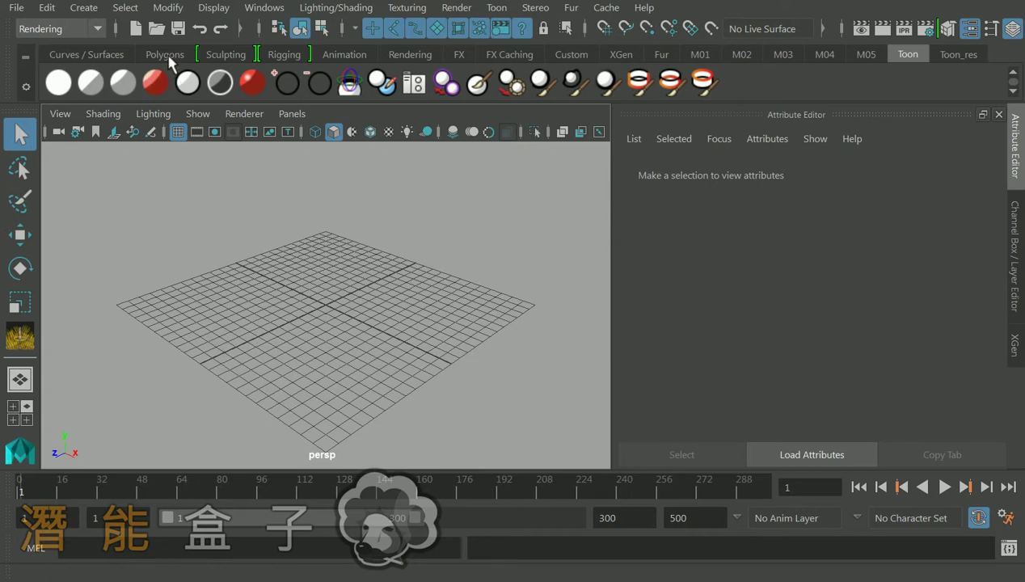
pyautogui.click(264, 8)
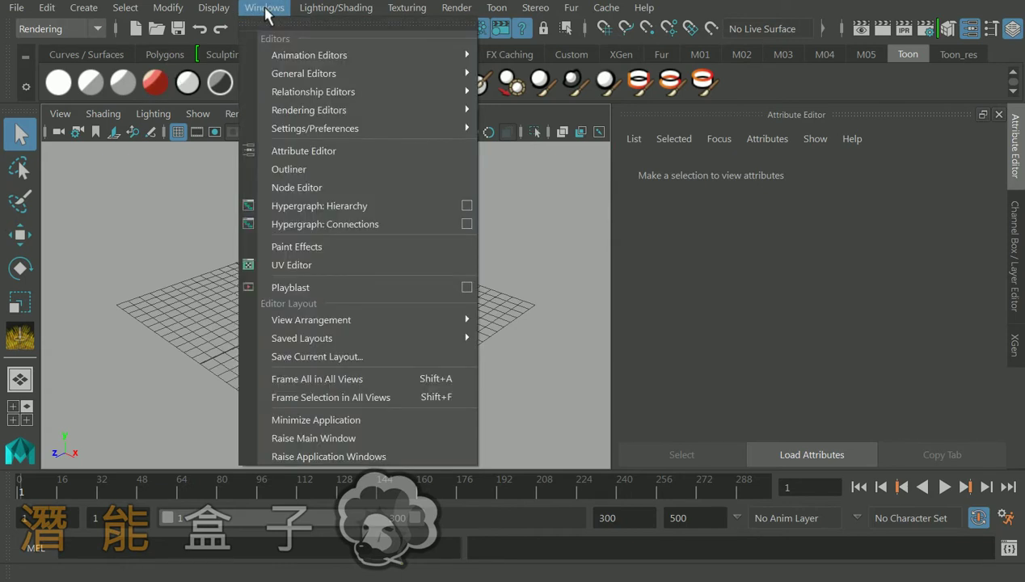
pyautogui.moveTo(282, 81)
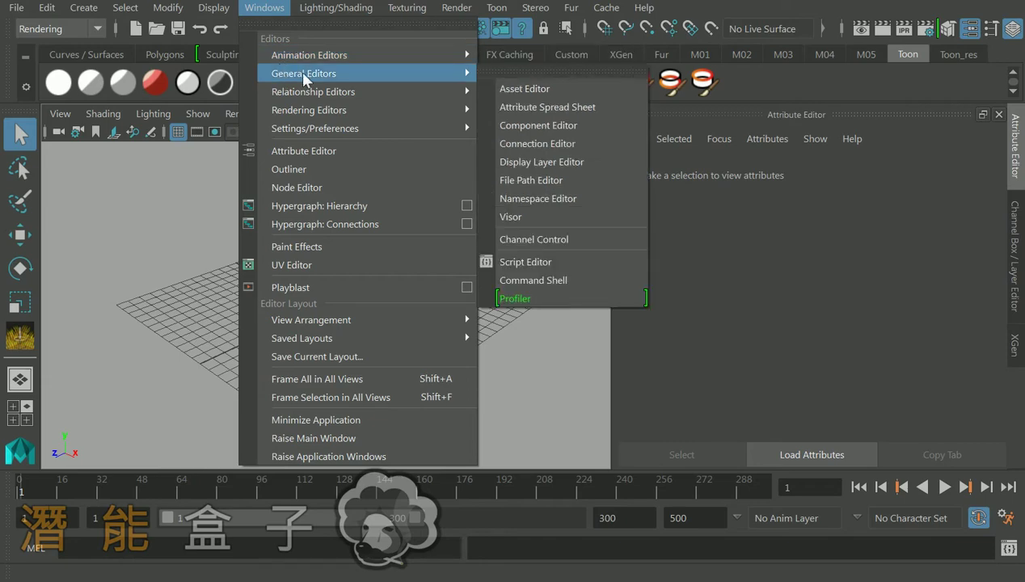
pyautogui.click(509, 219)
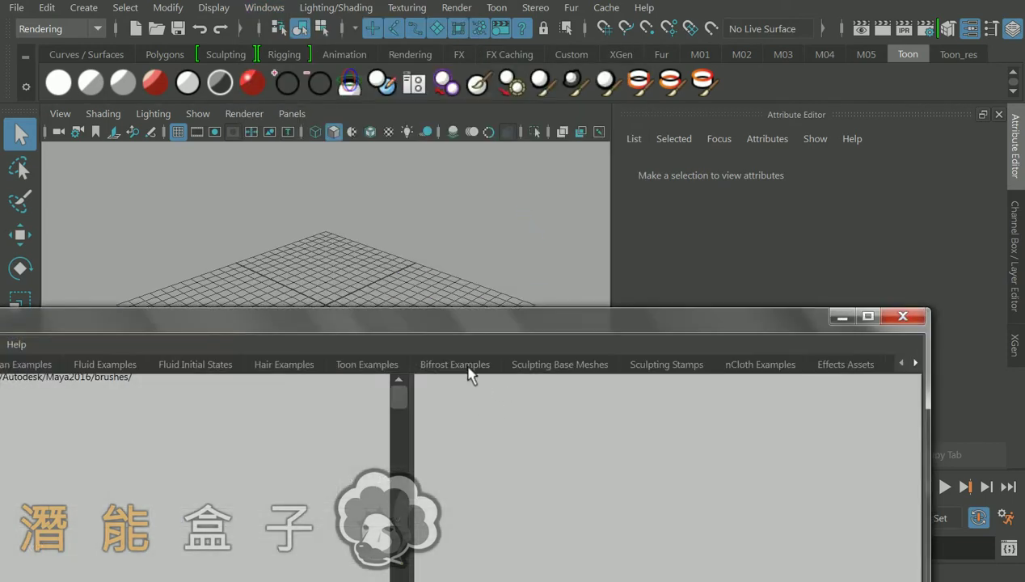
# Step: Load HumanBody.ma from Sculpting Base Meshes > Bipeds, then frame and select the body
pyautogui.click(469, 366)
pyautogui.click(375, 364)
pyautogui.moveTo(462, 327); pyautogui.dragTo(631, 243)
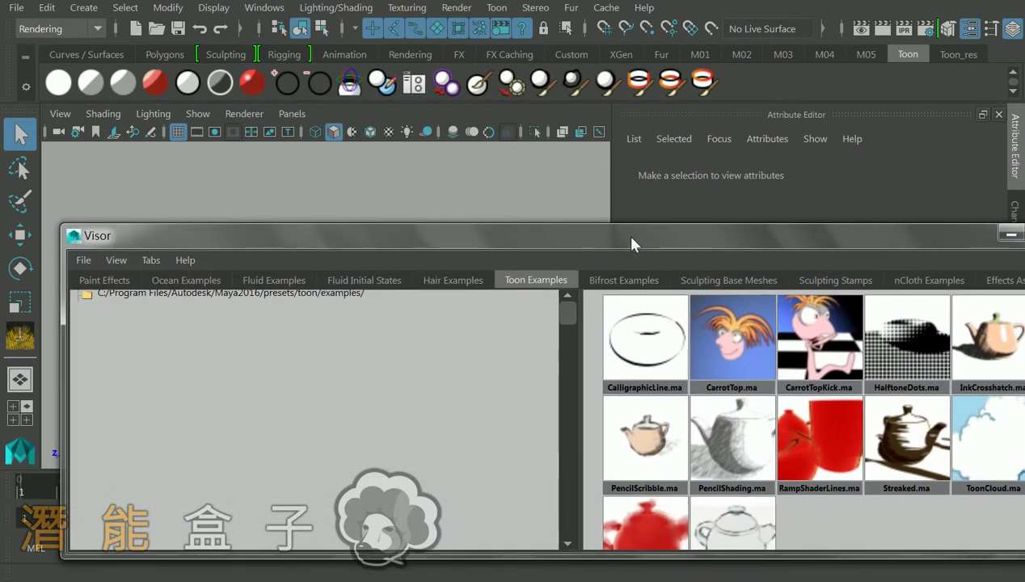
pyautogui.click(717, 284)
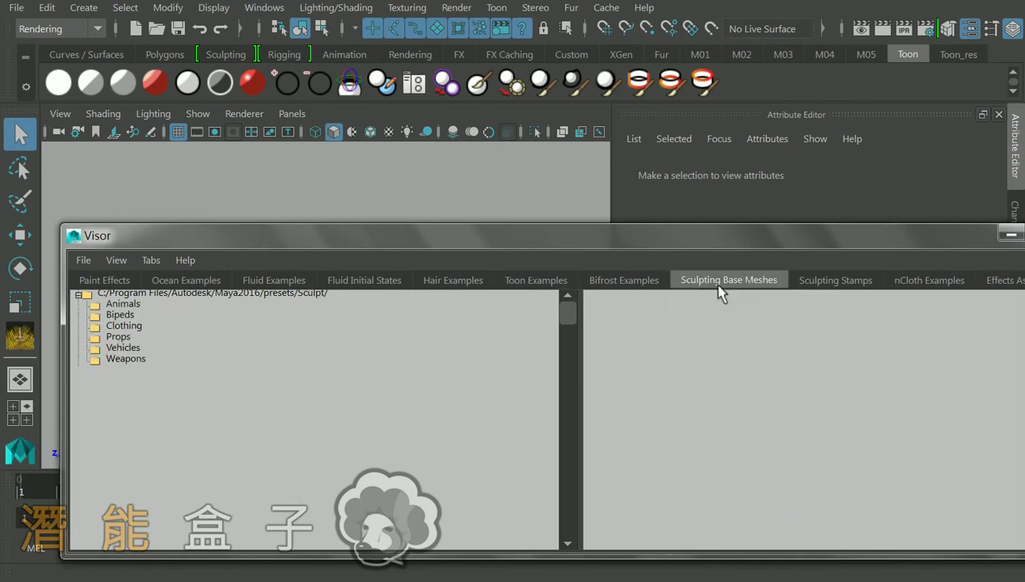
pyautogui.click(120, 314)
pyautogui.click(715, 453)
pyautogui.doubleClick(827, 445)
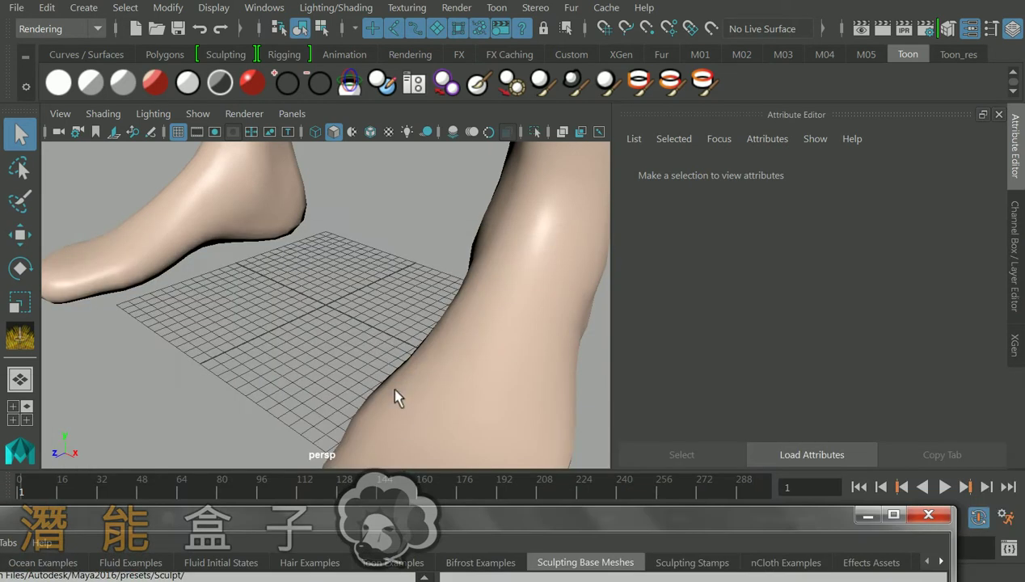
pyautogui.press('a')
pyautogui.click(343, 287)
# Step: Frame the body and add a new toon outline, pfxToonShape1, via Toon > Assign Outline
pyautogui.press('f')
pyautogui.keyDown('alt'); pyautogui.moveTo(344, 286); pyautogui.dragTo(414, 283); pyautogui.keyUp('alt')
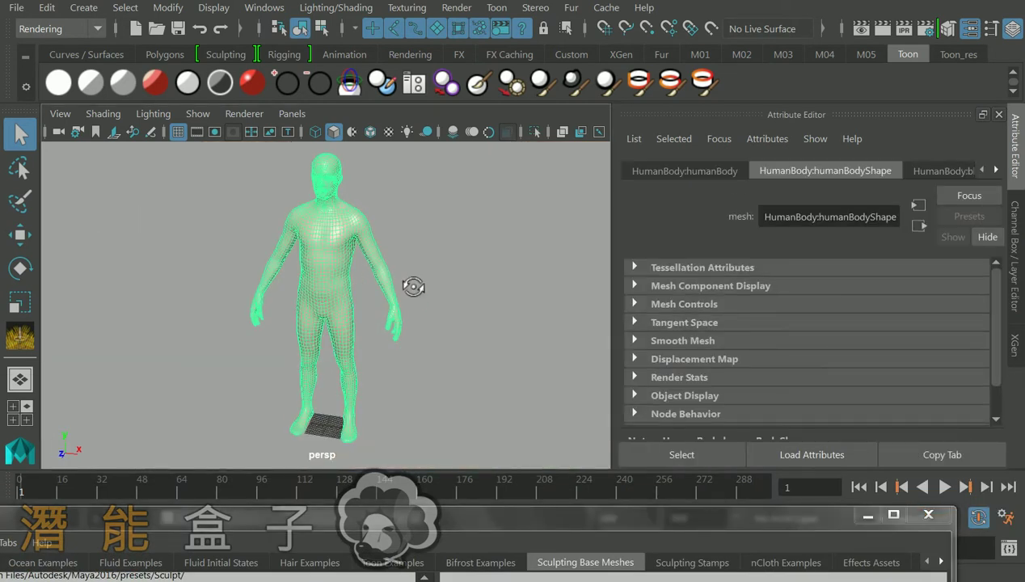
pyautogui.keyDown('alt'); pyautogui.moveTo(413, 283); pyautogui.dragTo(440, 295, button='middle'); pyautogui.keyUp('alt')
pyautogui.click(496, 7)
pyautogui.moveTo(522, 76)
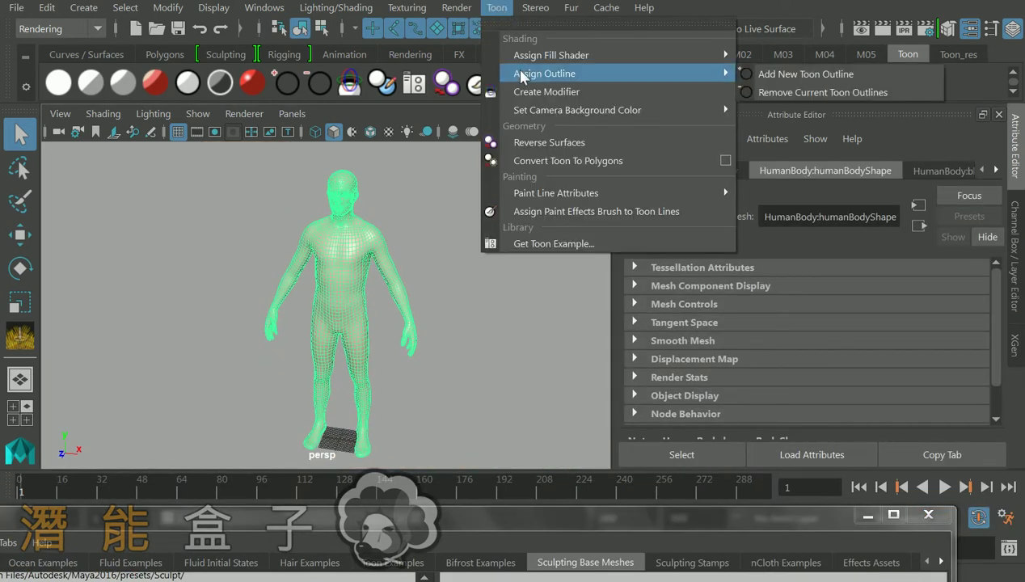
pyautogui.click(785, 75)
pyautogui.scroll(5, 475, 222)
pyautogui.keyDown('alt'); pyautogui.moveTo(446, 243); pyautogui.dragTo(388, 278); pyautogui.keyUp('alt')
pyautogui.click(264, 7)
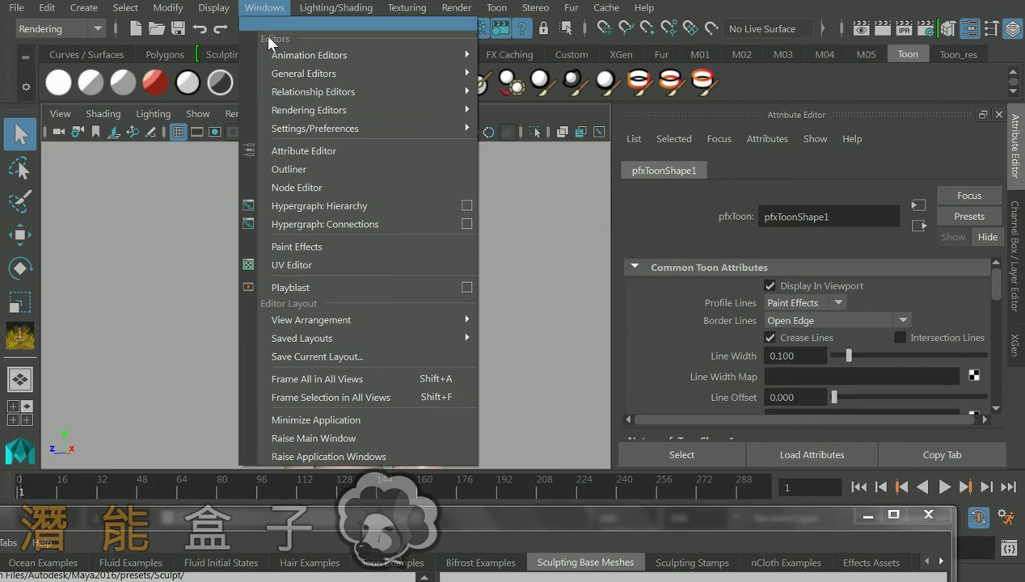
# Step: Open a floating Outliner and select the pfxToon1 outline node
pyautogui.click(289, 169)
pyautogui.click(200, 456)
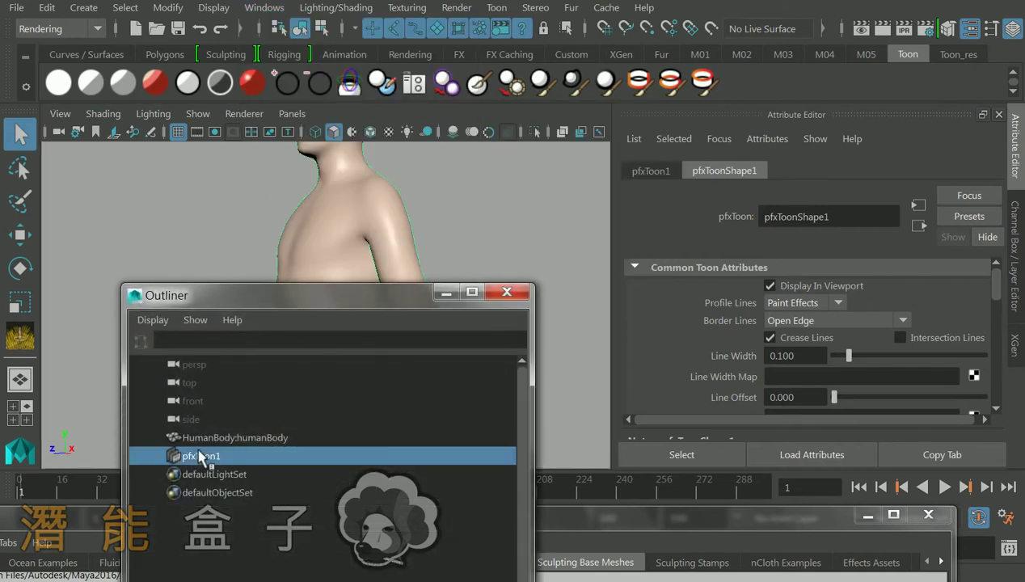
pyautogui.moveTo(317, 294); pyautogui.dragTo(262, 442)
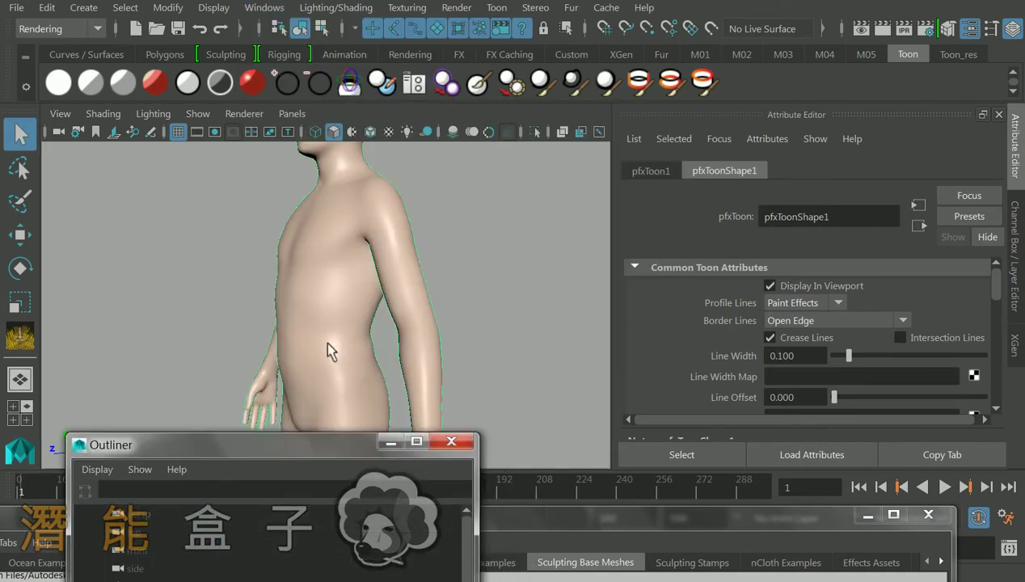
pyautogui.scroll(-2, 346, 307)
pyautogui.scroll(-2, 346, 307)
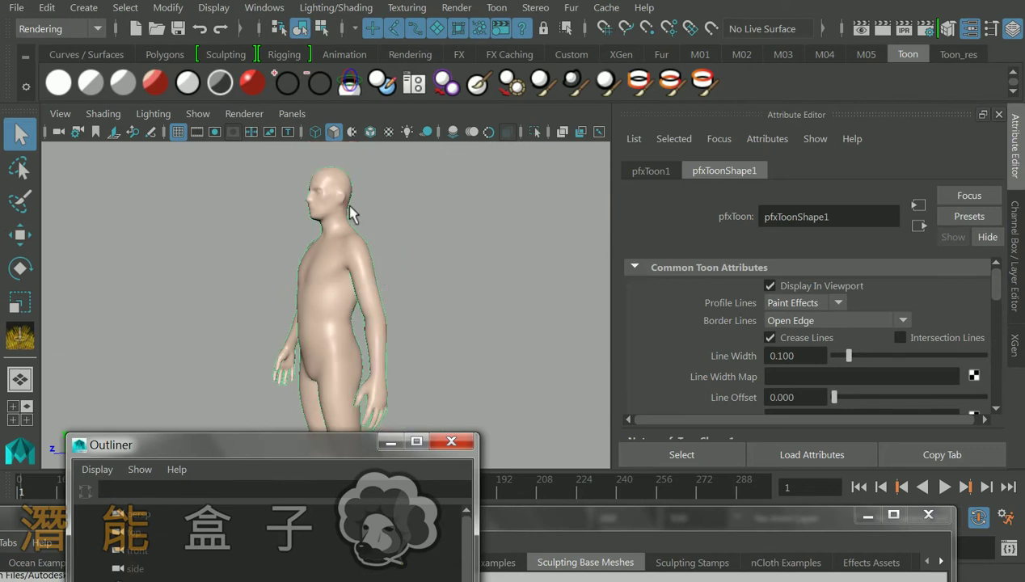
# Step: Orbit and zoom around the character to inspect the dark toon outline
pyautogui.click(497, 8)
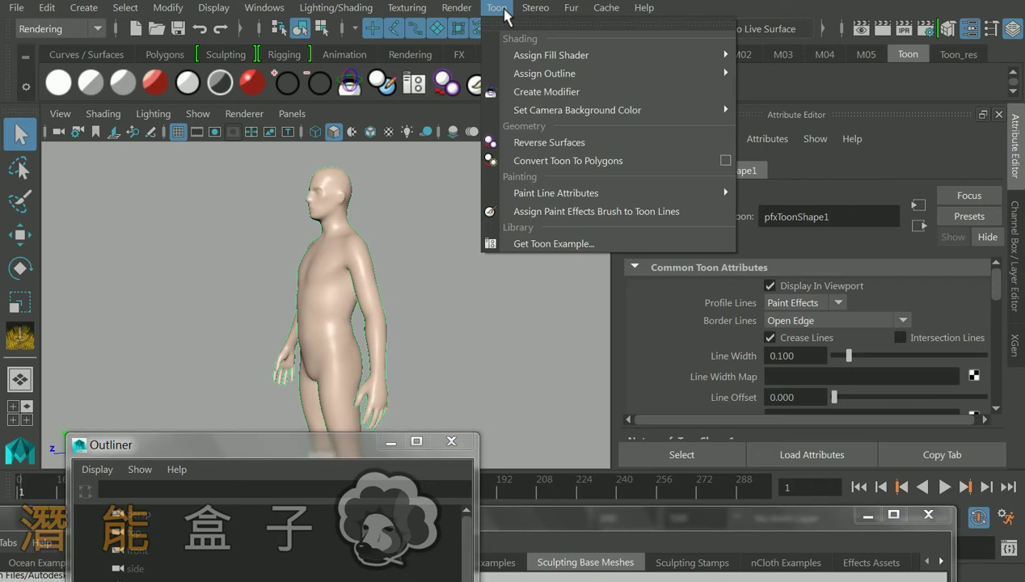
pyautogui.moveTo(681, 73)
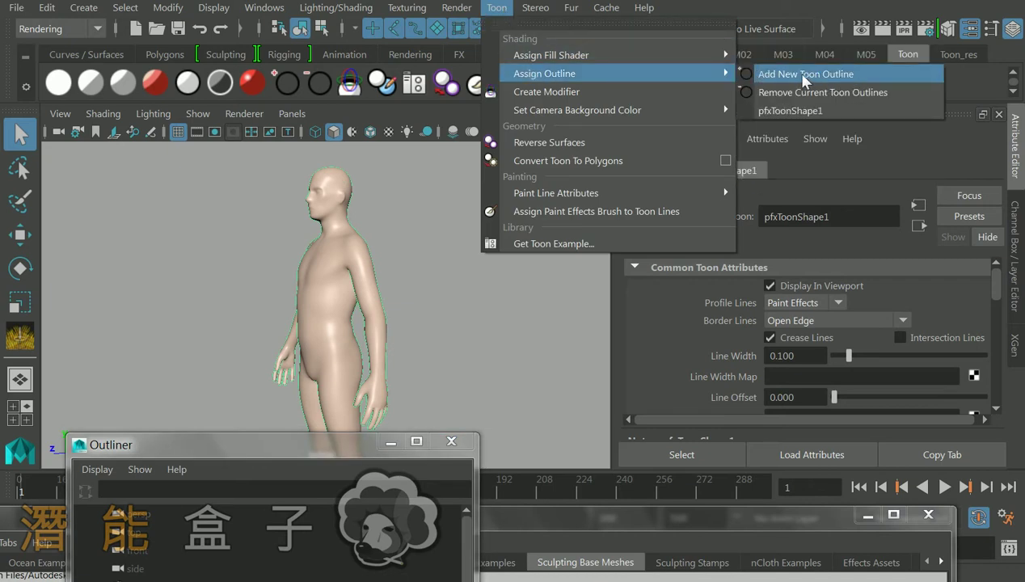
pyautogui.click(789, 111)
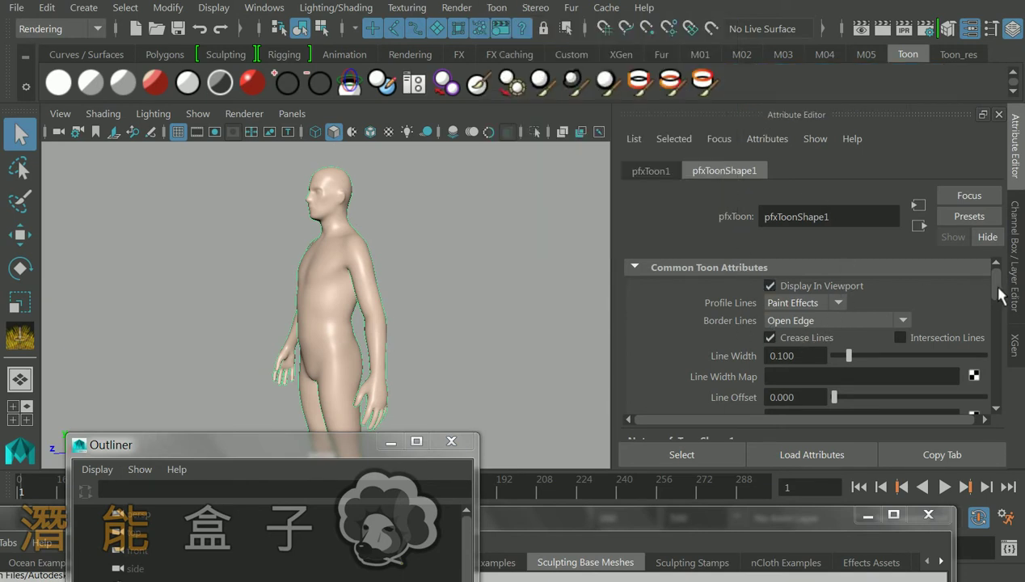
pyautogui.moveTo(997, 289)
pyautogui.mouseDown()
pyautogui.moveTo(999, 386)
pyautogui.moveTo(993, 277)
pyautogui.mouseUp()
pyautogui.keyDown('alt'); pyautogui.moveTo(388, 323); pyautogui.dragTo(430, 301); pyautogui.keyUp('alt')
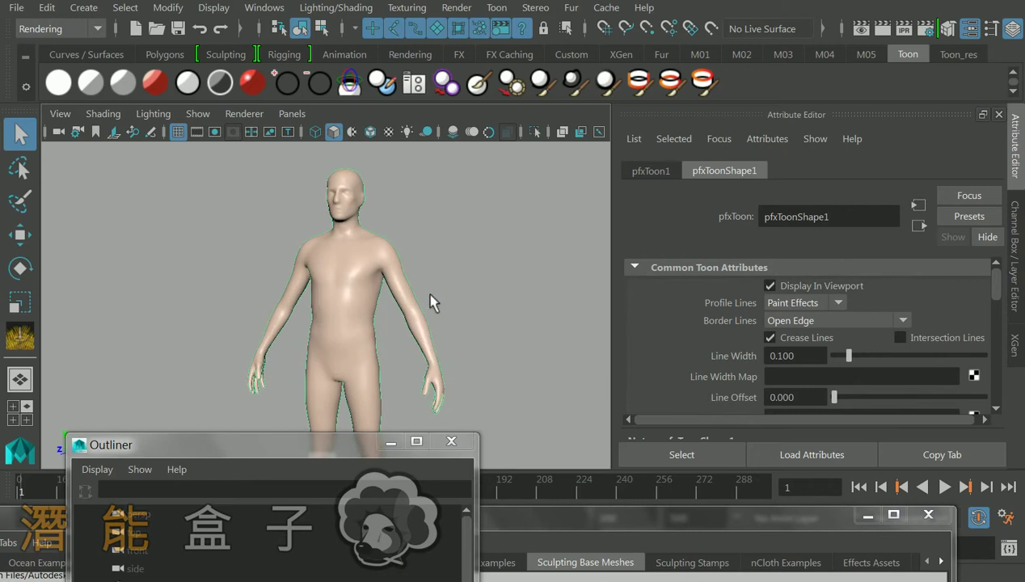
pyautogui.scroll(4, 431, 301)
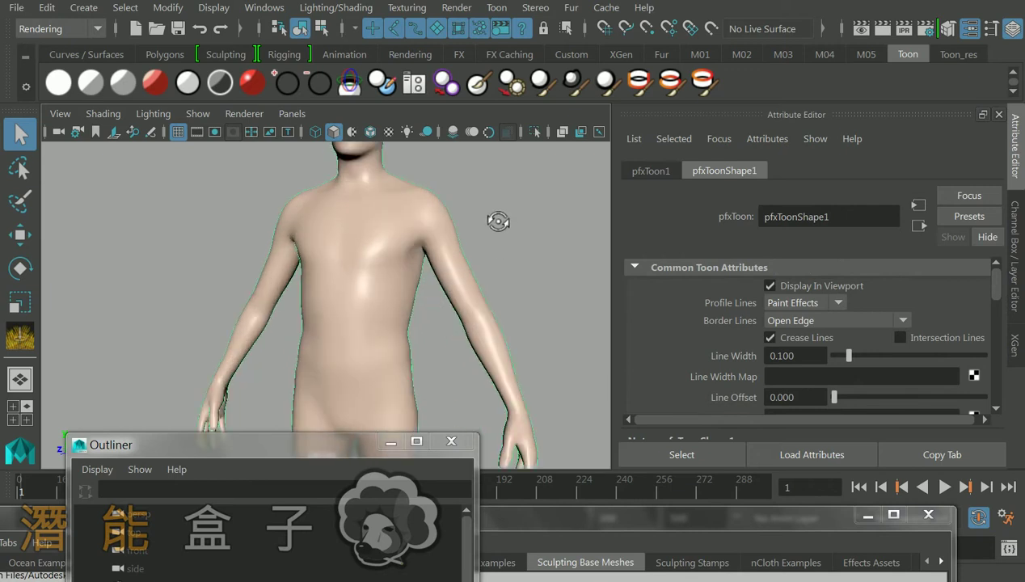
pyautogui.keyDown('alt'); pyautogui.moveTo(498, 221); pyautogui.dragTo(339, 288); pyautogui.keyUp('alt')
pyautogui.scroll(2, 355, 279)
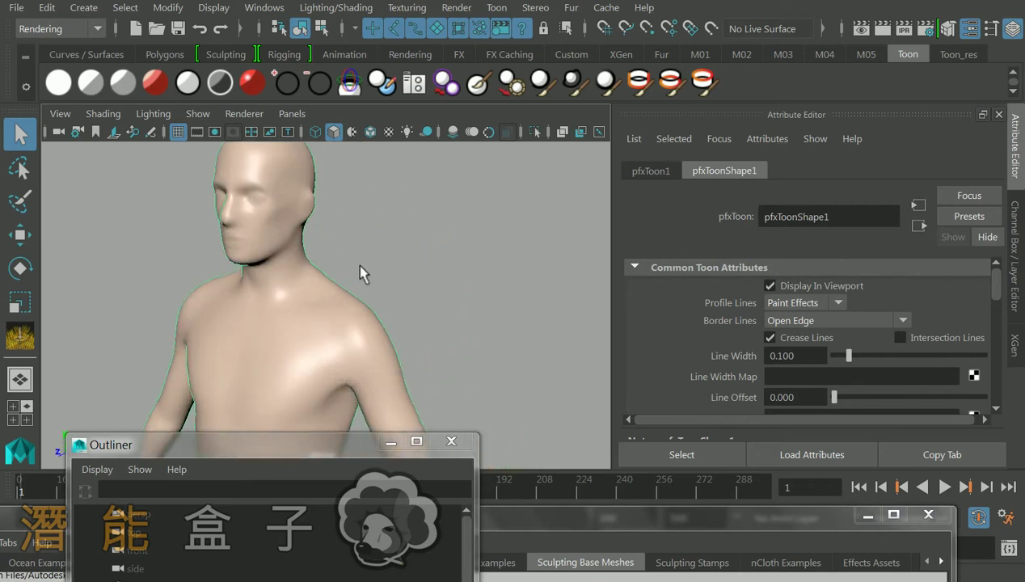
pyautogui.click(414, 244)
pyautogui.keyDown('alt'); pyautogui.moveTo(417, 247); pyautogui.dragTo(485, 295); pyautogui.keyUp('alt')
pyautogui.moveTo(229, 444); pyautogui.dragTo(658, 228)
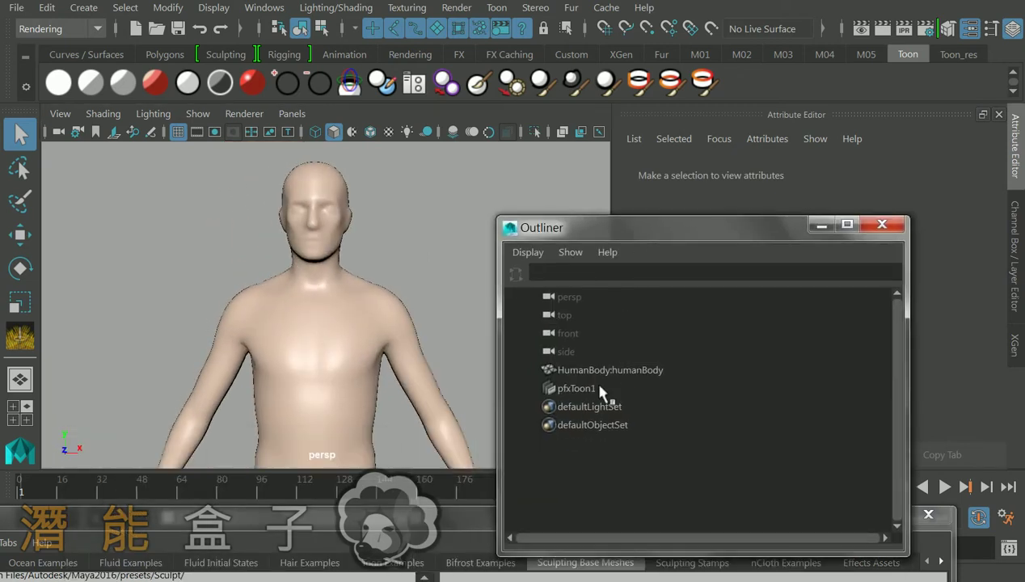
# Step: Select pfxToon1 and bring up the Visor from the Toon menu
pyautogui.click(599, 387)
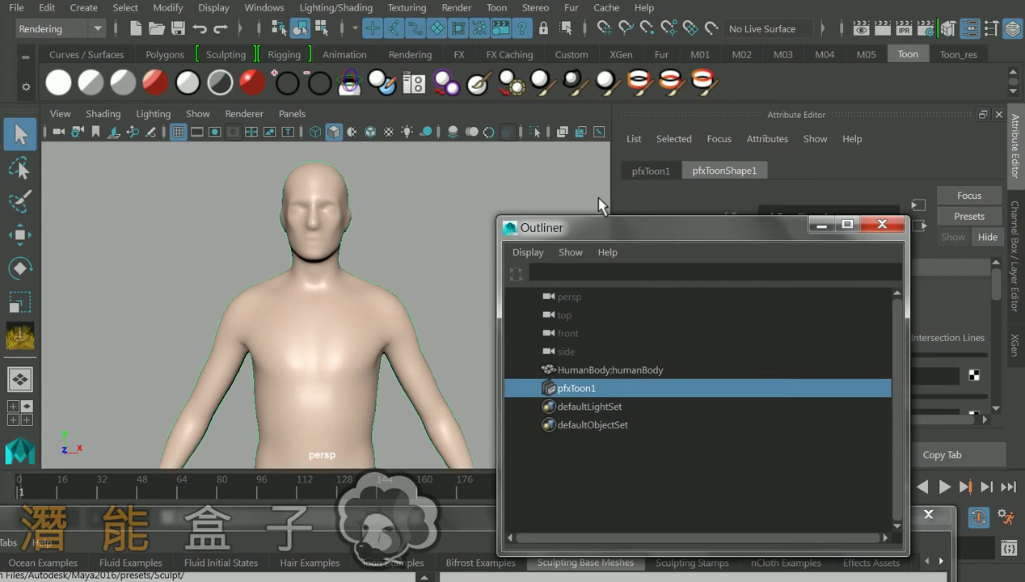
pyautogui.click(496, 8)
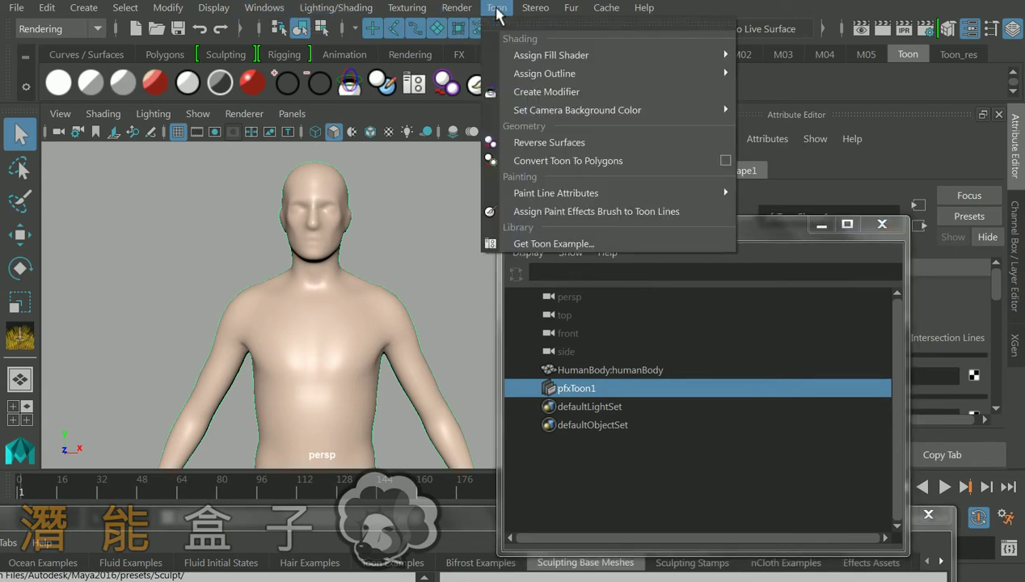
pyautogui.click(538, 244)
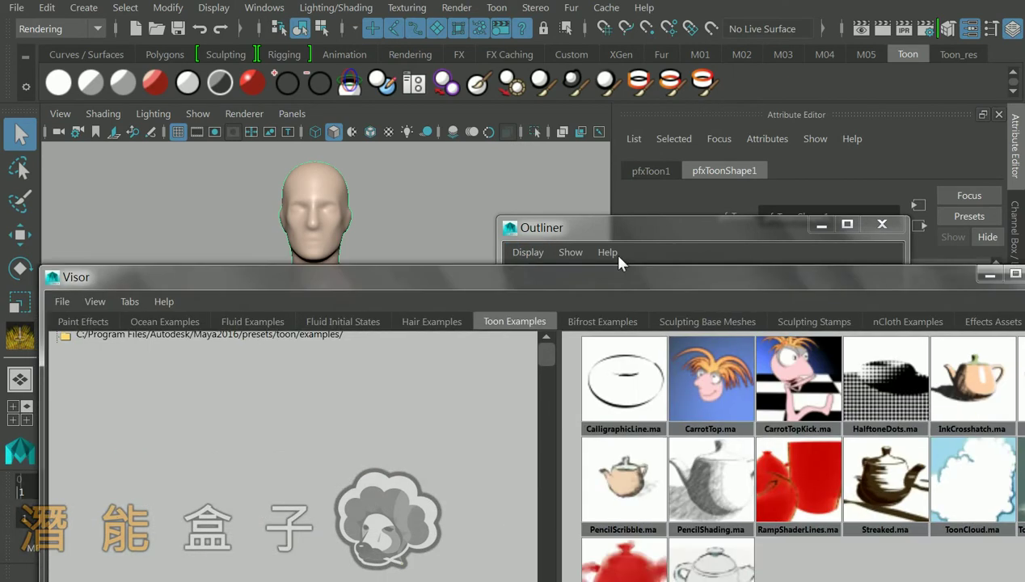
pyautogui.moveTo(618, 278)
pyautogui.mouseDown()
pyautogui.moveTo(607, 158)
pyautogui.moveTo(834, 332)
pyautogui.mouseUp()
# Step: Browse to the Paint Effects glows folder and pick neonBlue.mel as the current brush
pyautogui.click(338, 365)
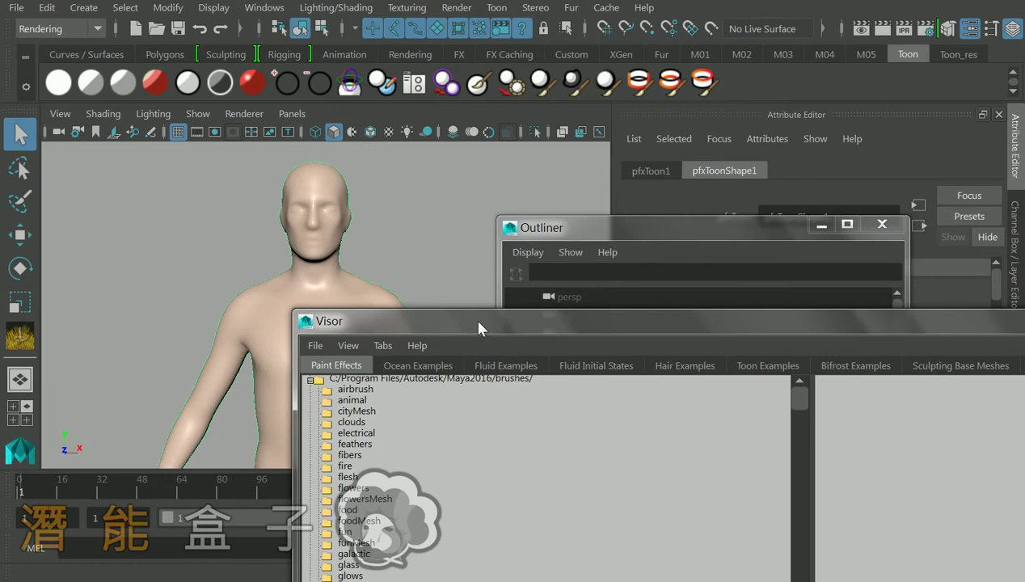
pyautogui.moveTo(478, 328); pyautogui.dragTo(676, 205)
pyautogui.click(549, 359)
pyautogui.scroll(-3, 565, 367)
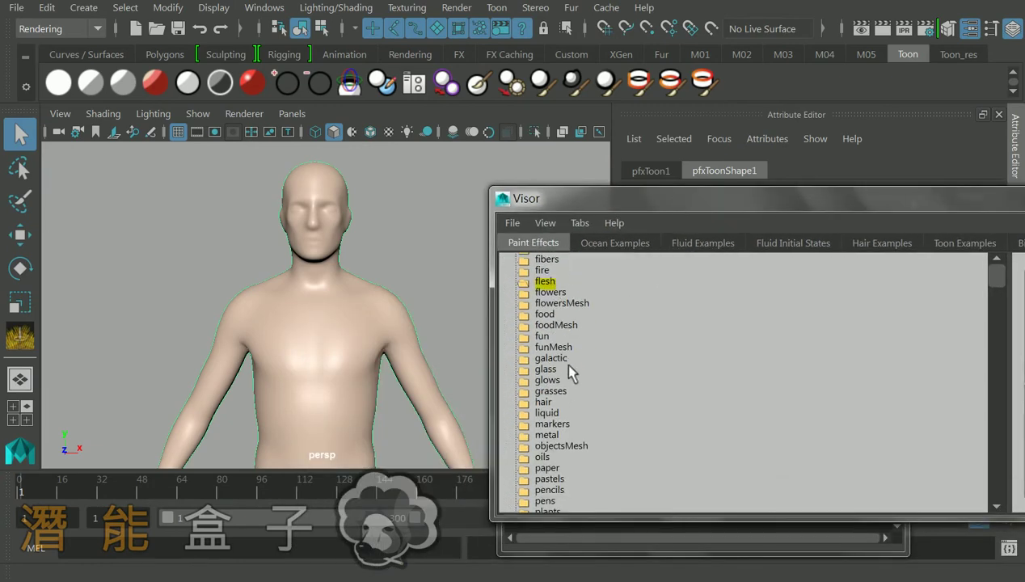
pyautogui.click(563, 370)
pyautogui.click(551, 381)
pyautogui.moveTo(671, 209)
pyautogui.mouseDown()
pyautogui.moveTo(408, 238)
pyautogui.moveTo(267, 273)
pyautogui.moveTo(235, 255)
pyautogui.mouseUp()
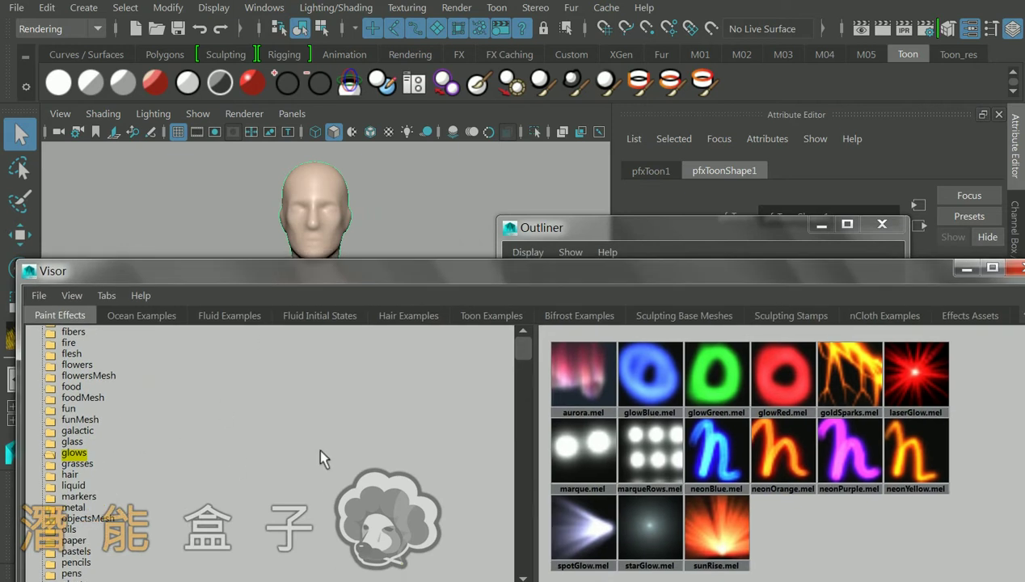
pyautogui.click(920, 464)
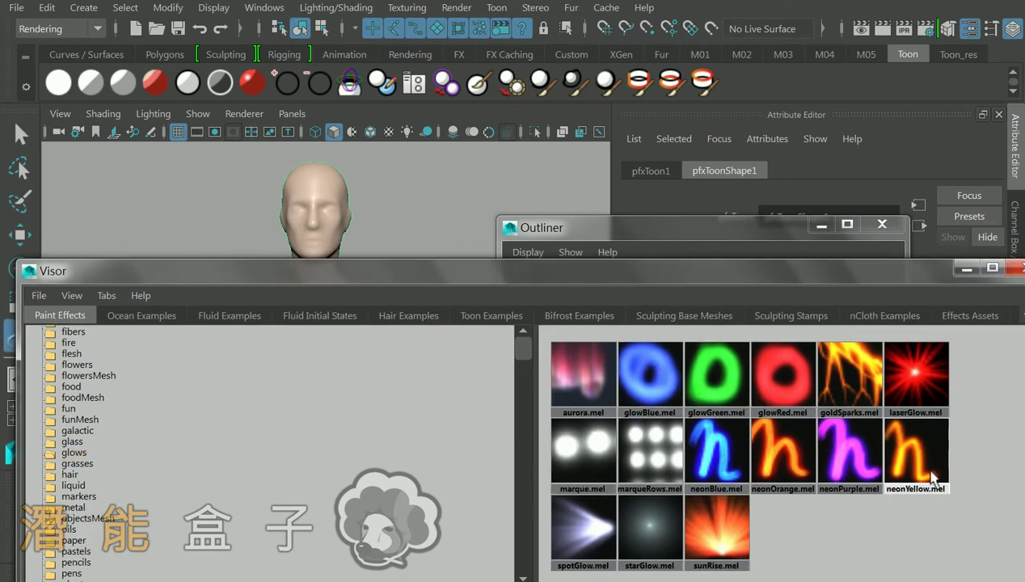
pyautogui.click(729, 435)
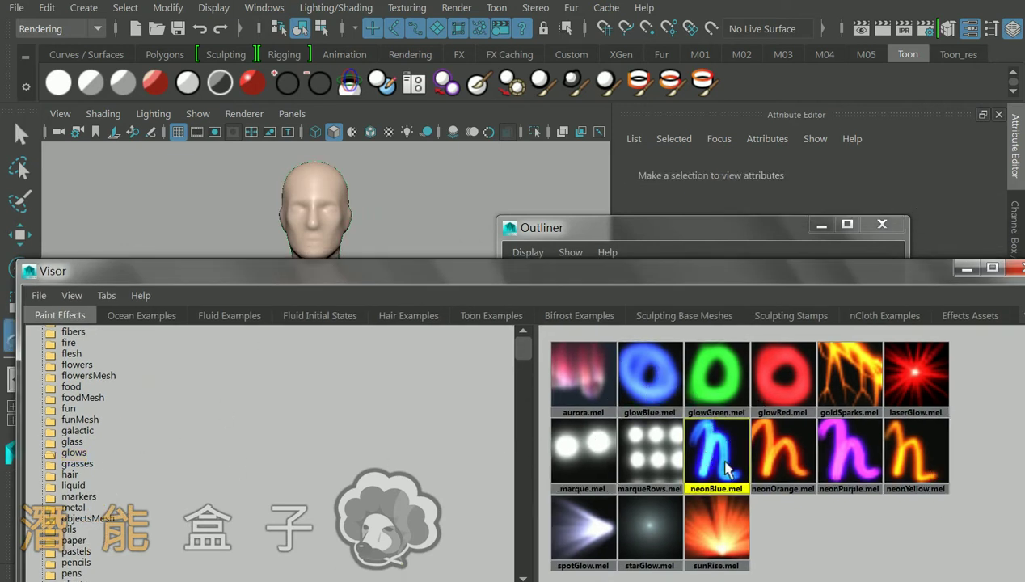
# Step: Select pfxToon1 and assign the neonBlue brush to its toon lines
pyautogui.moveTo(540, 276); pyautogui.dragTo(488, 375)
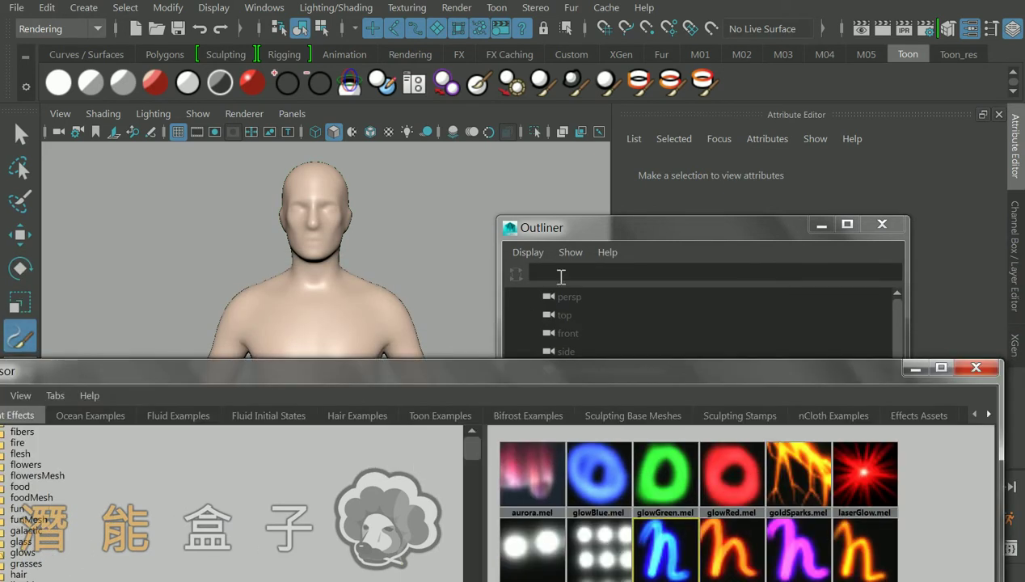
pyautogui.moveTo(604, 227); pyautogui.dragTo(485, 148)
pyautogui.click(456, 311)
pyautogui.moveTo(846, 370); pyautogui.dragTo(870, 252)
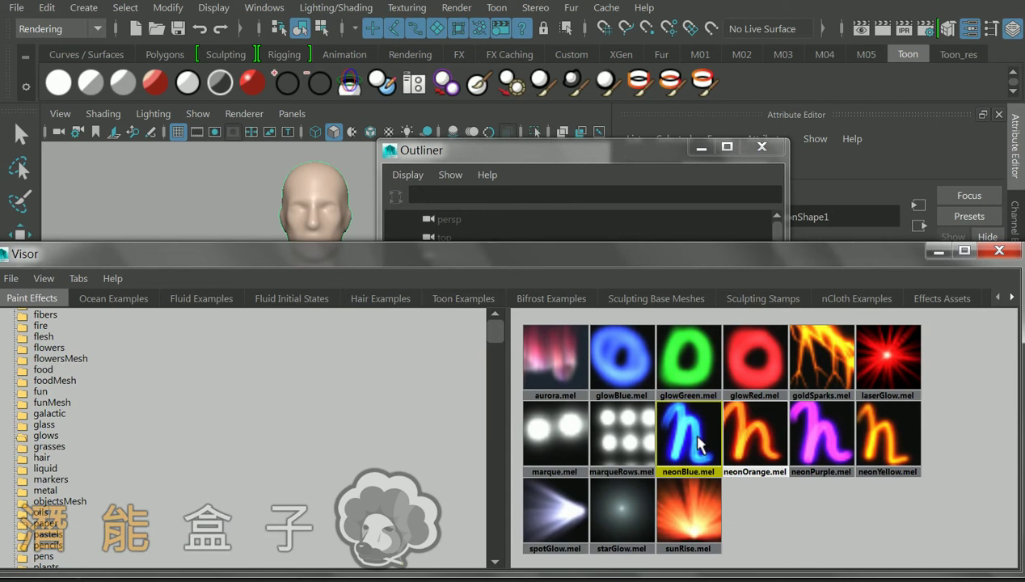
pyautogui.click(494, 8)
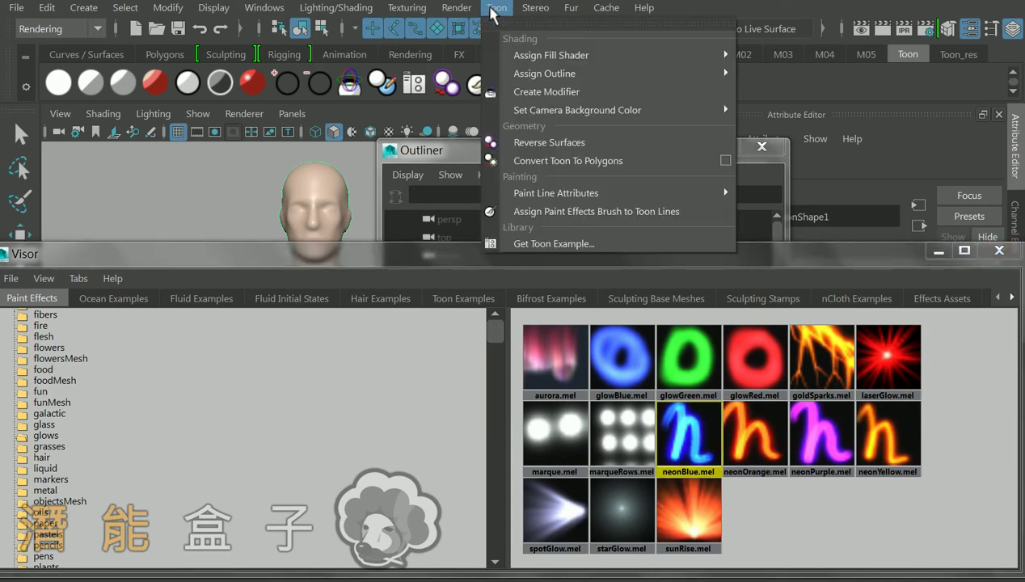
pyautogui.click(550, 214)
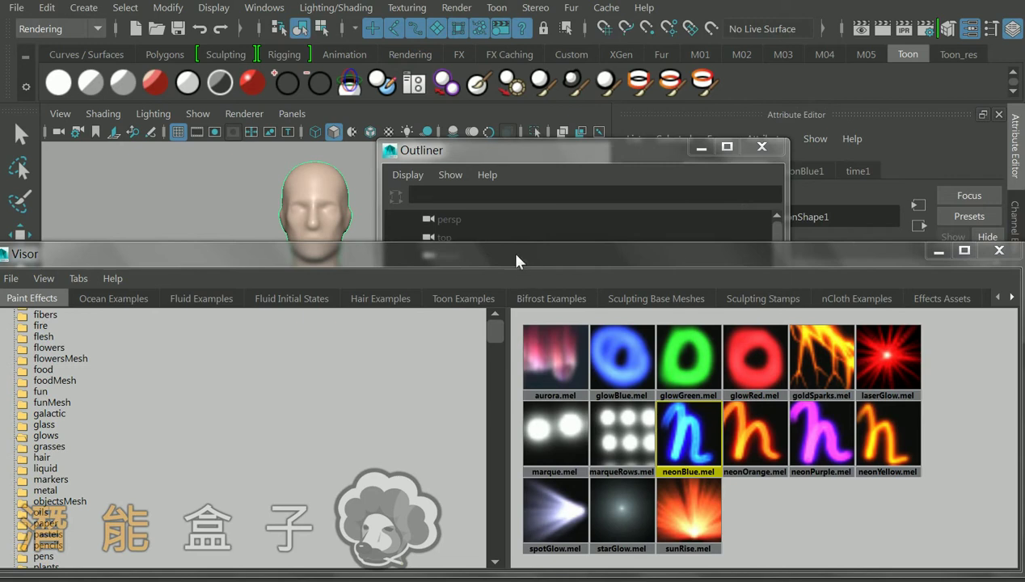
# Step: Render the current frame to preview the thin blue outline, then close the preview
pyautogui.moveTo(516, 260); pyautogui.dragTo(493, 462)
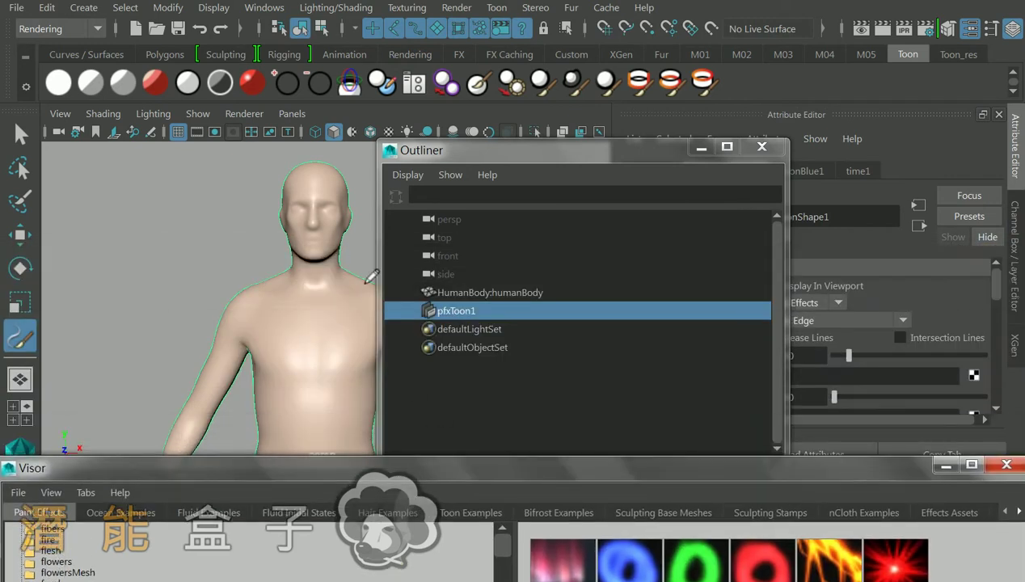
pyautogui.click(879, 29)
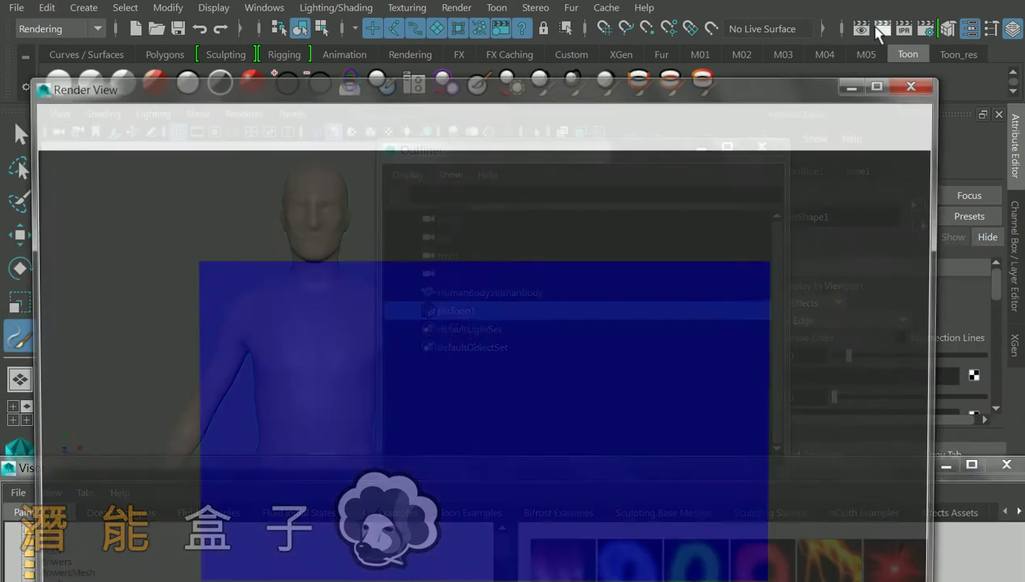
pyautogui.click(905, 84)
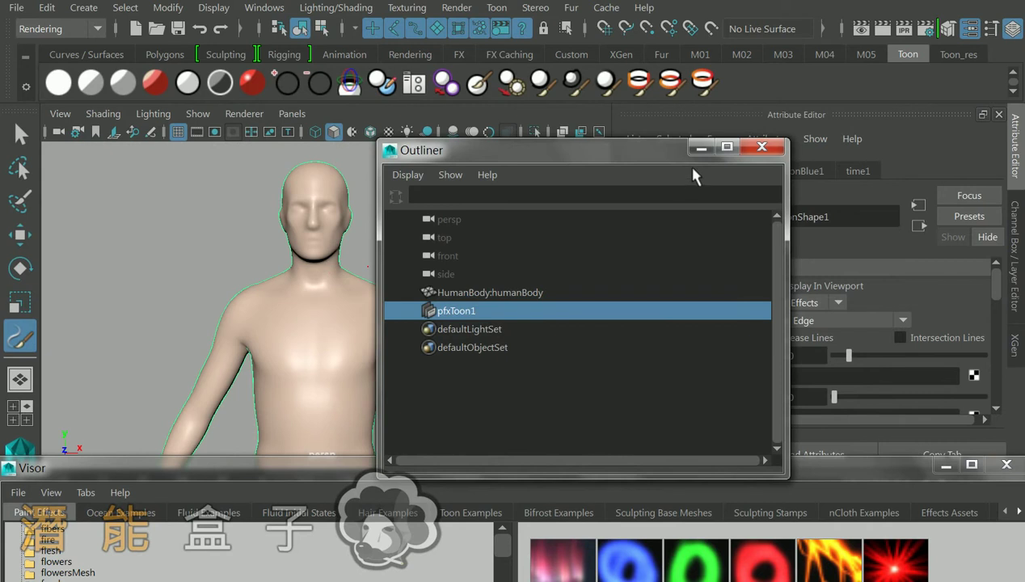
# Step: Set the neonBlue1 brush's Global Scale to 20 in the Attribute Editor
pyautogui.moveTo(683, 162); pyautogui.dragTo(431, 330)
pyautogui.click(802, 172)
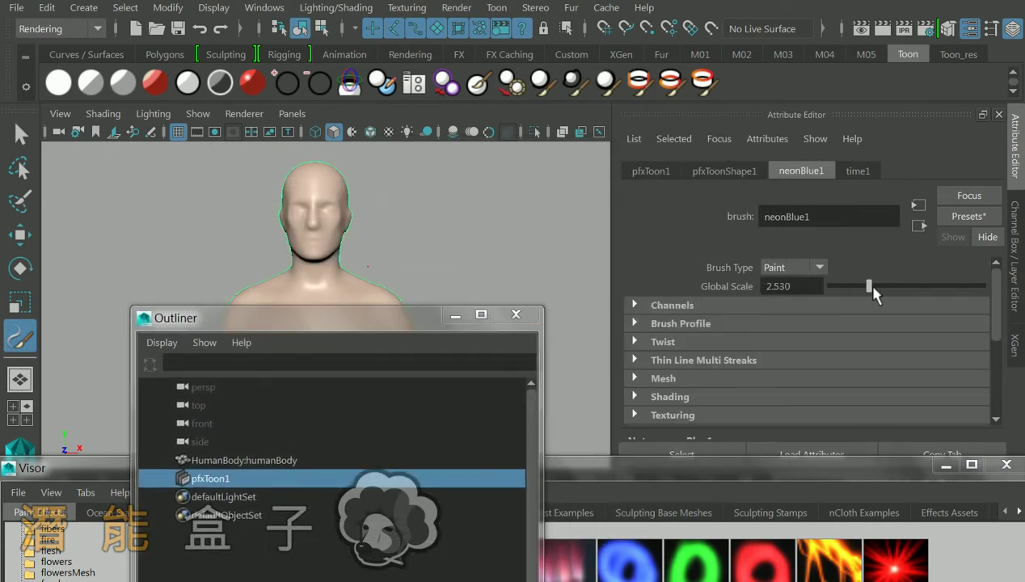
pyautogui.moveTo(872, 287); pyautogui.dragTo(1023, 292)
pyautogui.moveTo(380, 319); pyautogui.dragTo(446, 442)
pyautogui.moveTo(798, 286); pyautogui.dragTo(669, 287)
pyautogui.write('20')
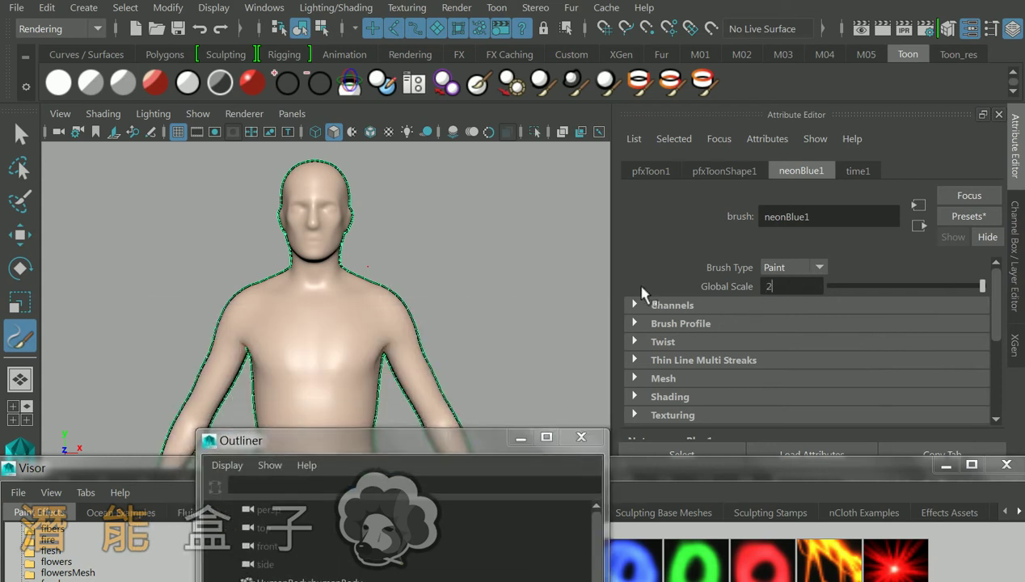
pyautogui.press('Return')
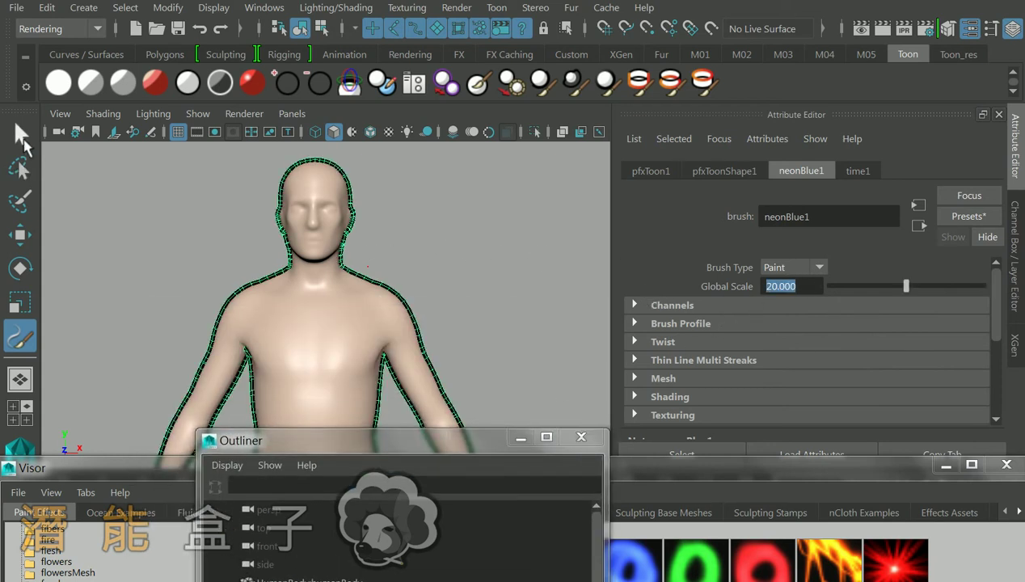
# Step: Render the frame to check the thicker glowing outline, then reselect the toon outline
pyautogui.press('q')
pyautogui.click(436, 281)
pyautogui.moveTo(450, 289)
pyautogui.keyDown('alt'); pyautogui.mouseDown()
pyautogui.moveTo(345, 281)
pyautogui.moveTo(440, 284)
pyautogui.mouseUp(); pyautogui.keyUp('alt')
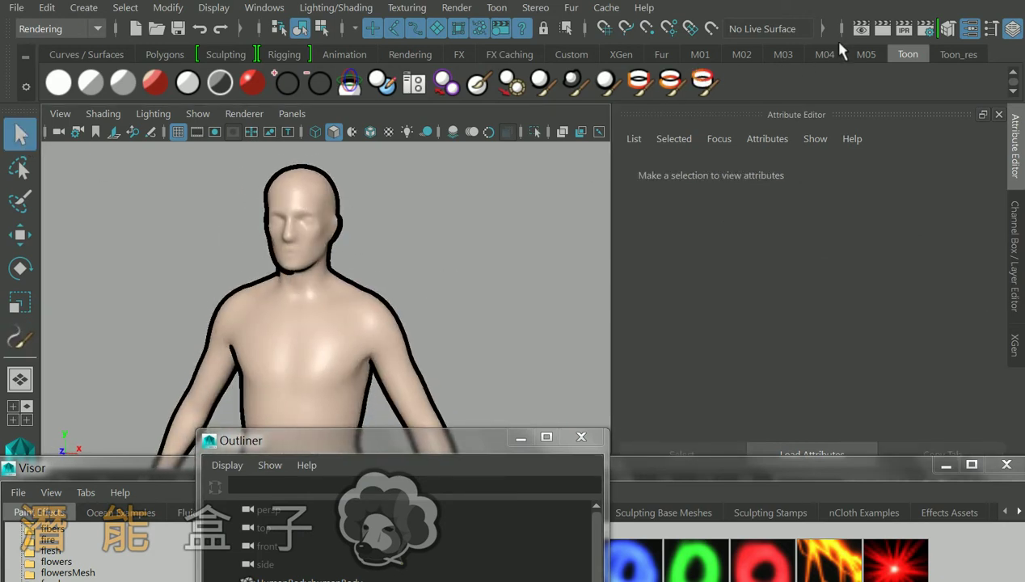
pyautogui.click(882, 29)
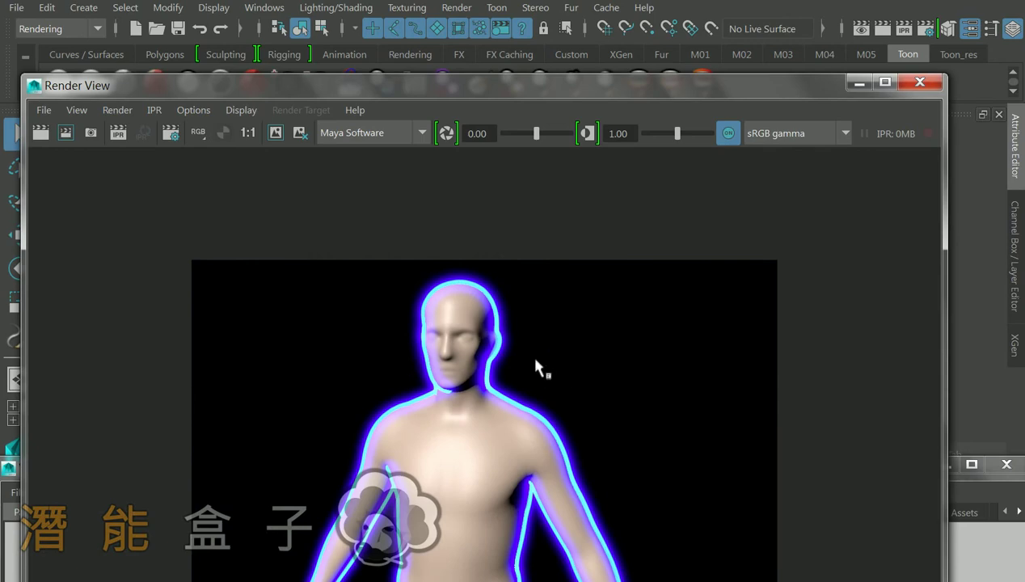
pyautogui.click(920, 81)
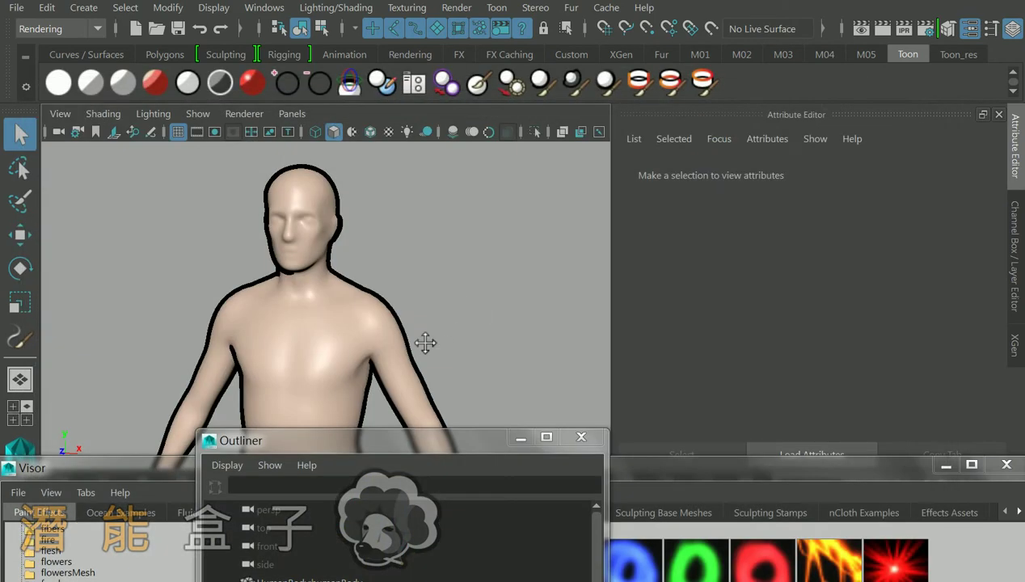
pyautogui.keyDown('alt'); pyautogui.moveTo(423, 344); pyautogui.dragTo(417, 257, button='right'); pyautogui.keyUp('alt')
pyautogui.click(426, 229)
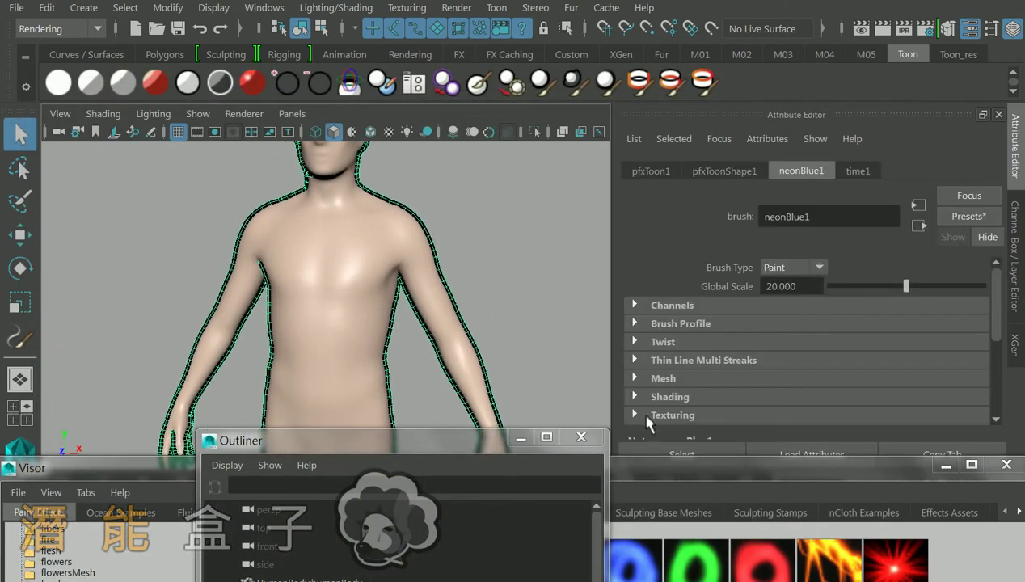
# Step: Pick the flameCoarse brush from the Paint Effects fire folder
pyautogui.moveTo(641, 459); pyautogui.dragTo(758, 232)
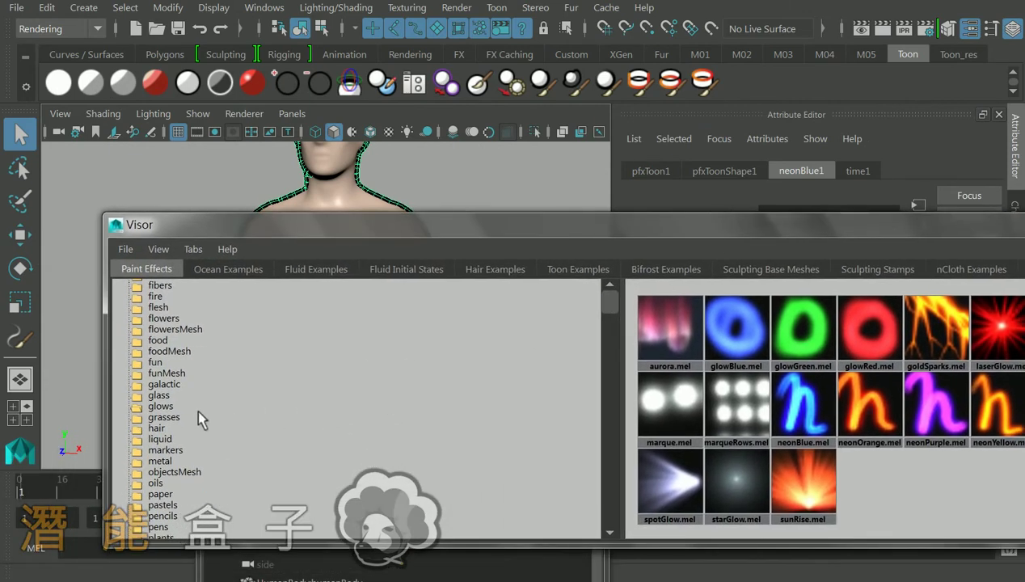
pyautogui.click(160, 406)
pyautogui.scroll(3, 160, 410)
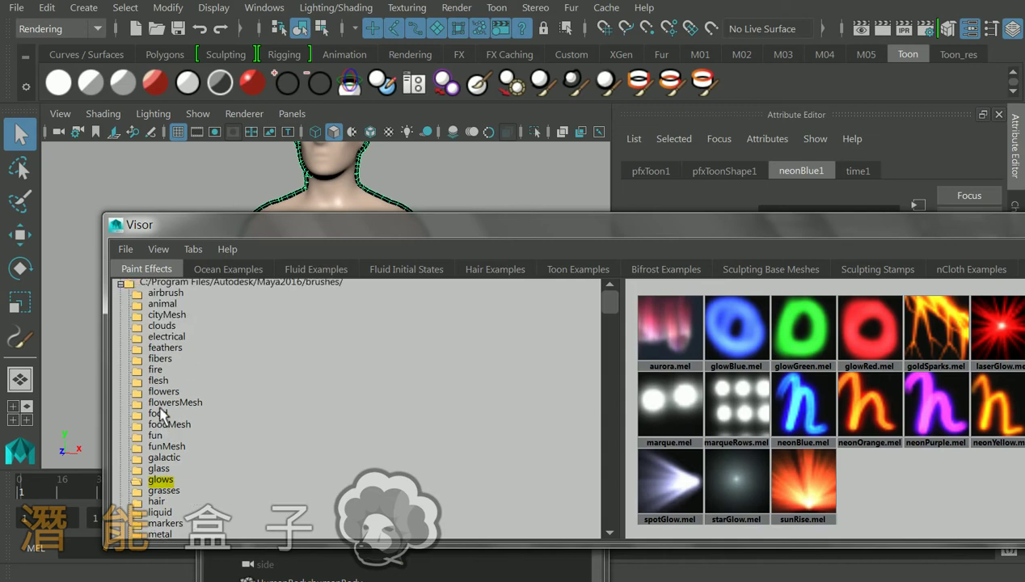
pyautogui.click(164, 401)
pyautogui.click(162, 391)
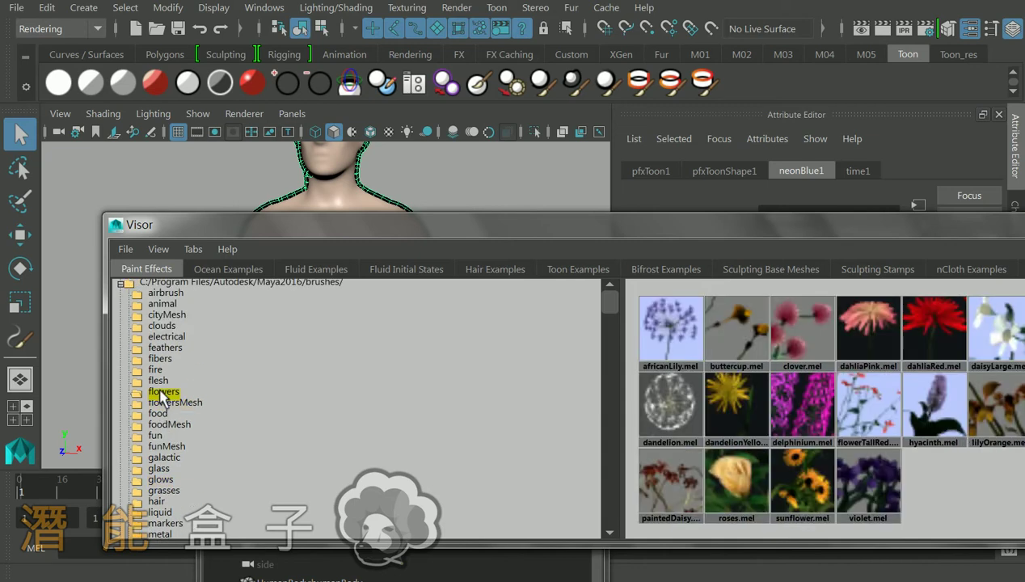
pyautogui.click(160, 370)
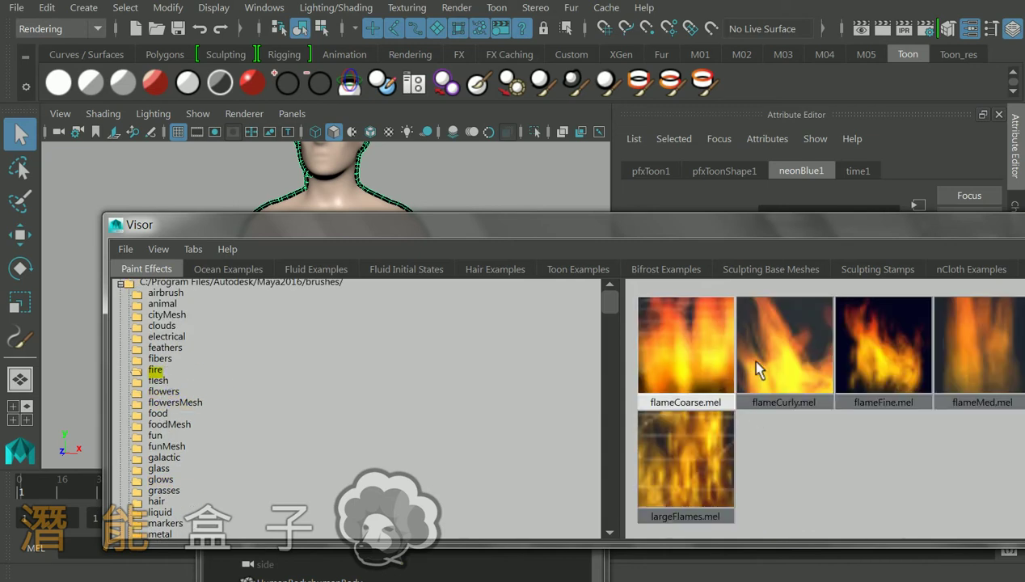
pyautogui.click(702, 353)
pyautogui.moveTo(711, 233); pyautogui.dragTo(609, 417)
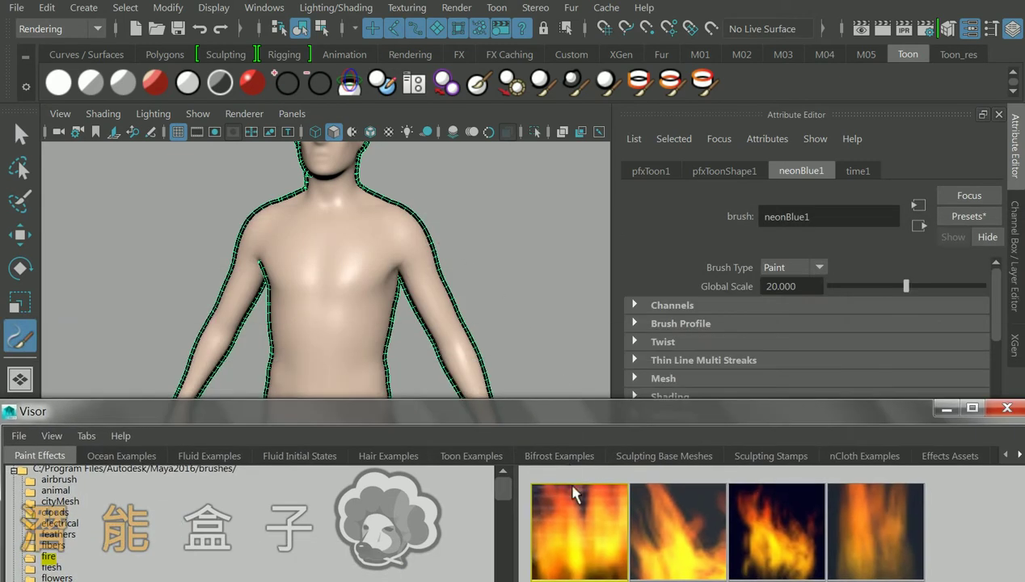
# Step: Assign flameCoarse to the toon outline and raise its Global Scale to 40
pyautogui.click(496, 8)
pyautogui.click(533, 210)
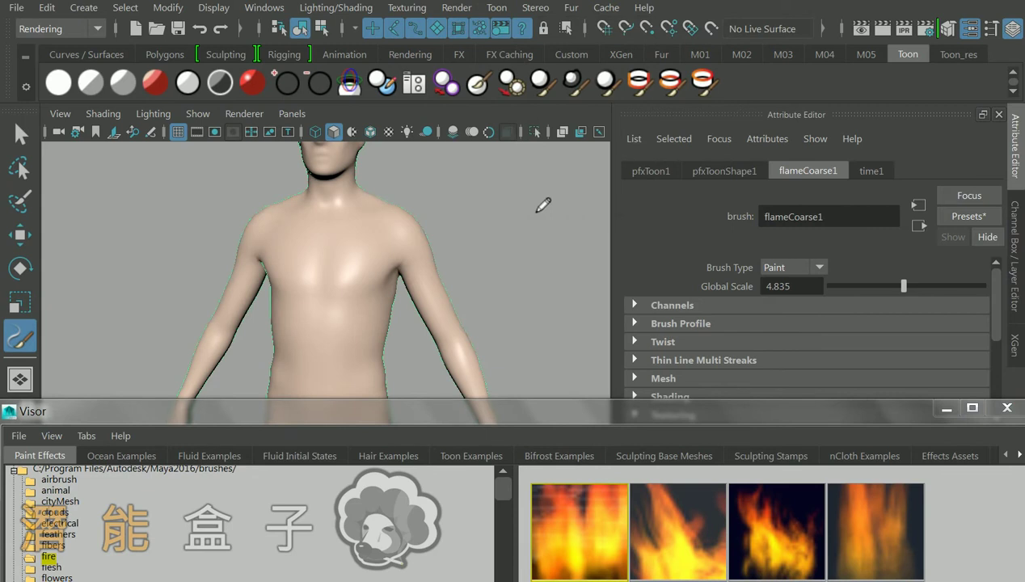
pyautogui.click(802, 283)
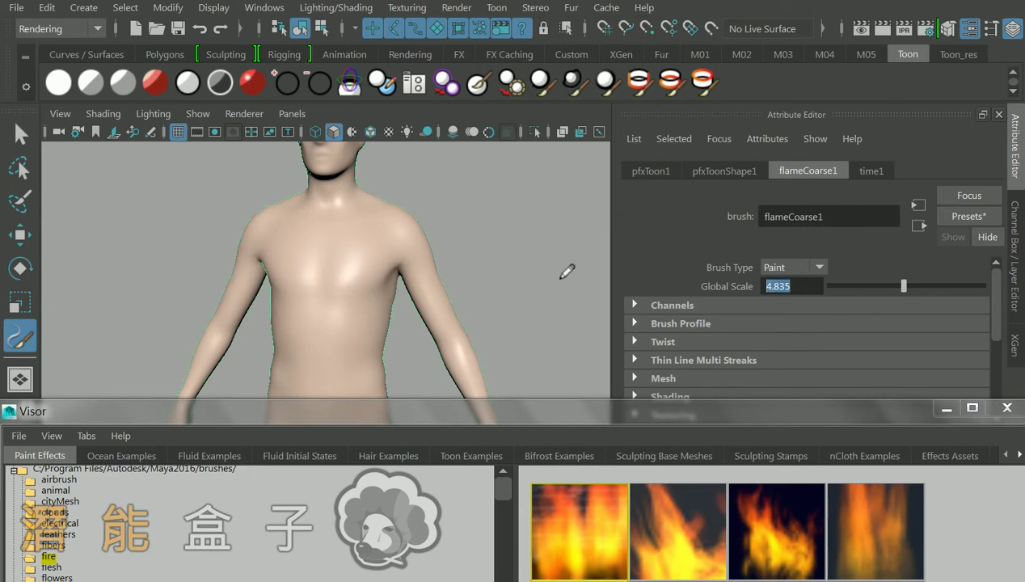
pyautogui.write('20')
pyautogui.press('Return')
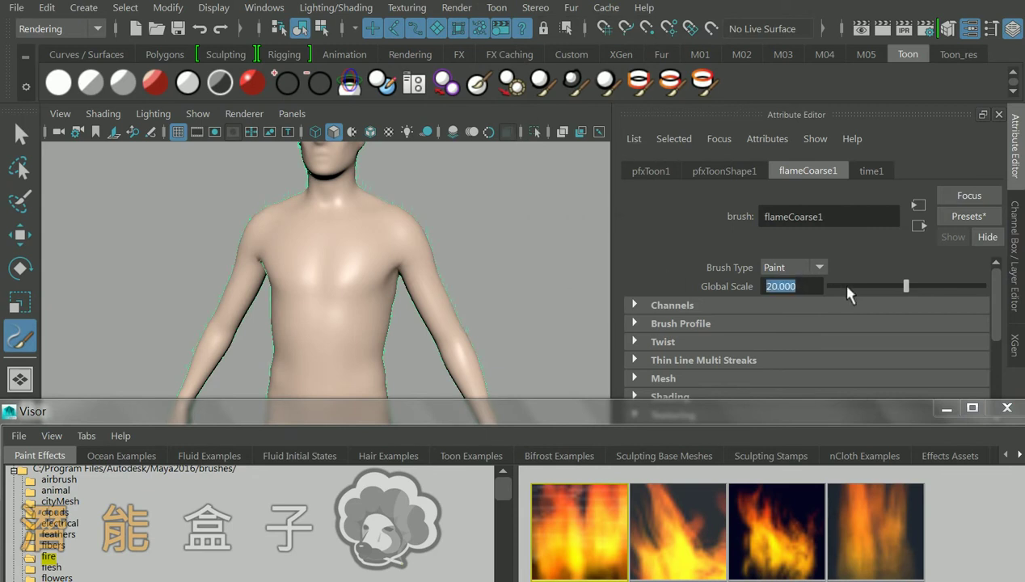
pyautogui.moveTo(905, 286); pyautogui.dragTo(1022, 298)
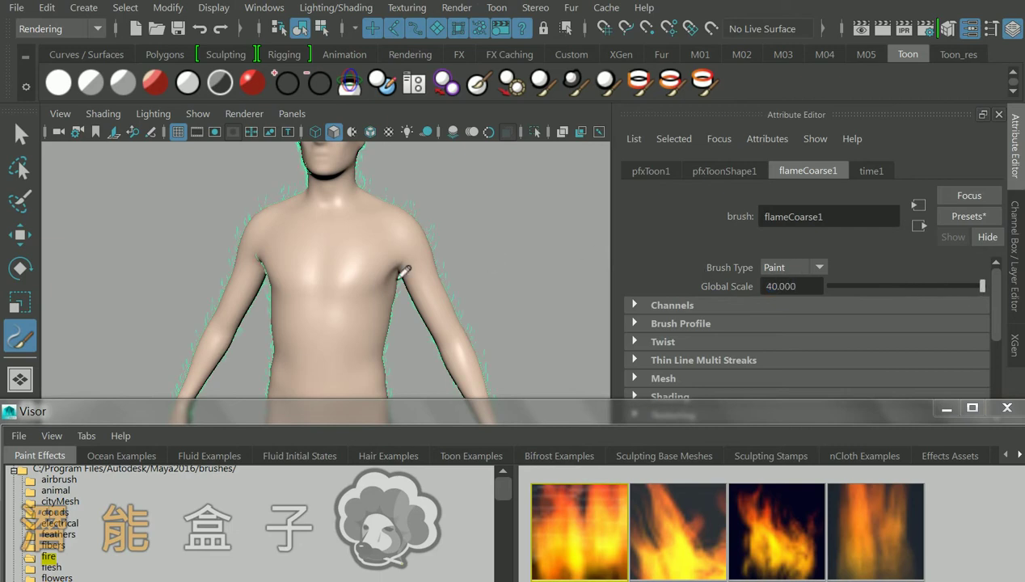
# Step: Minimize the Visor, play the timeline to frame 31 and render the flame outline
pyautogui.click(945, 409)
pyautogui.click(943, 486)
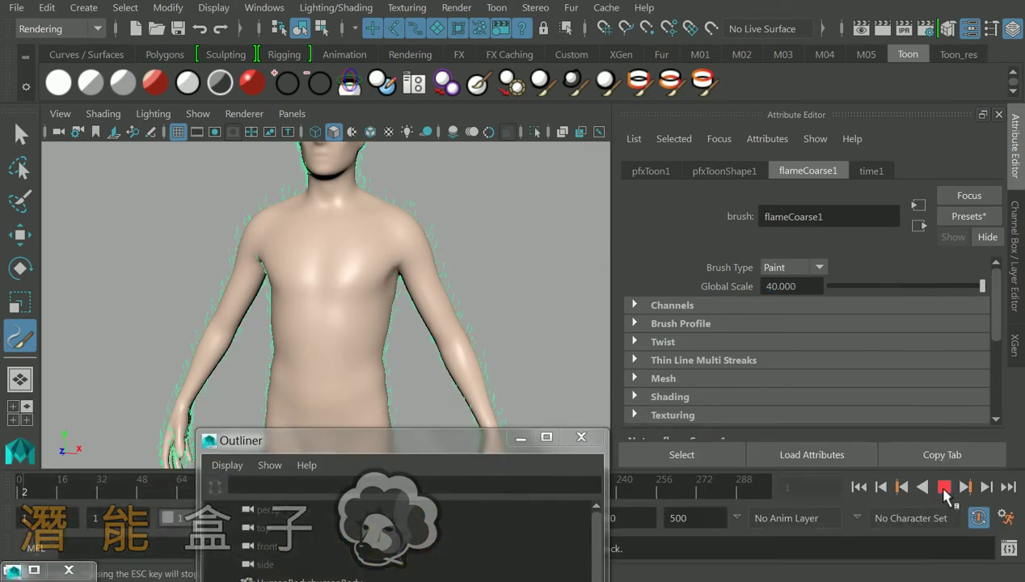
pyautogui.click(943, 486)
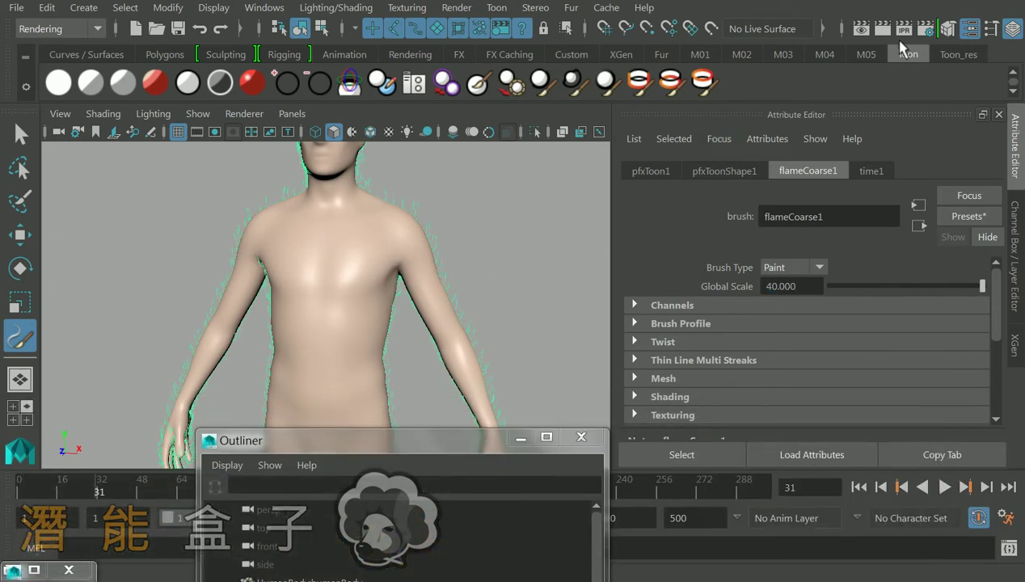
pyautogui.click(882, 29)
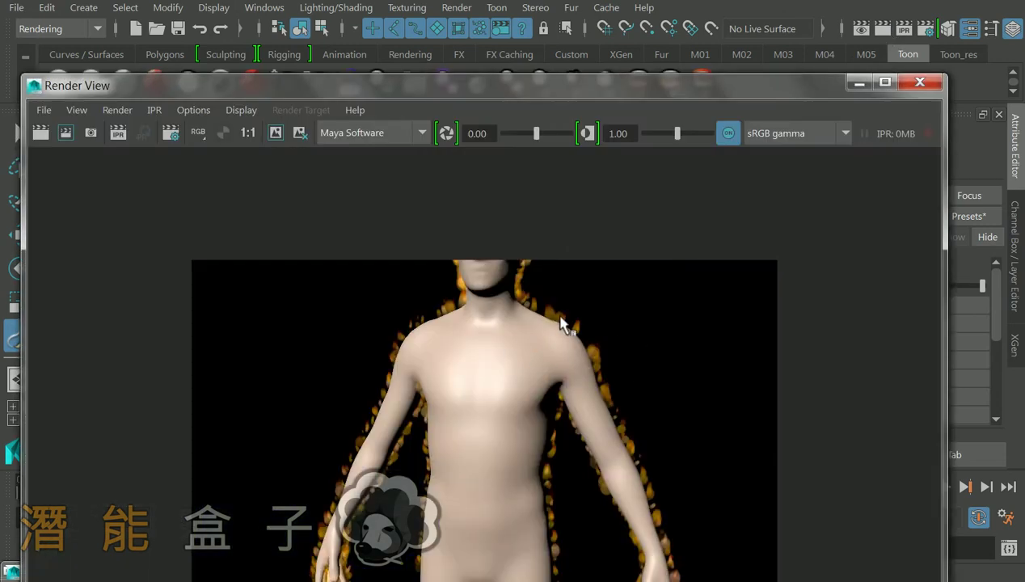
# Step: Close the render, orbit to a side view, render it and close that preview
pyautogui.click(919, 83)
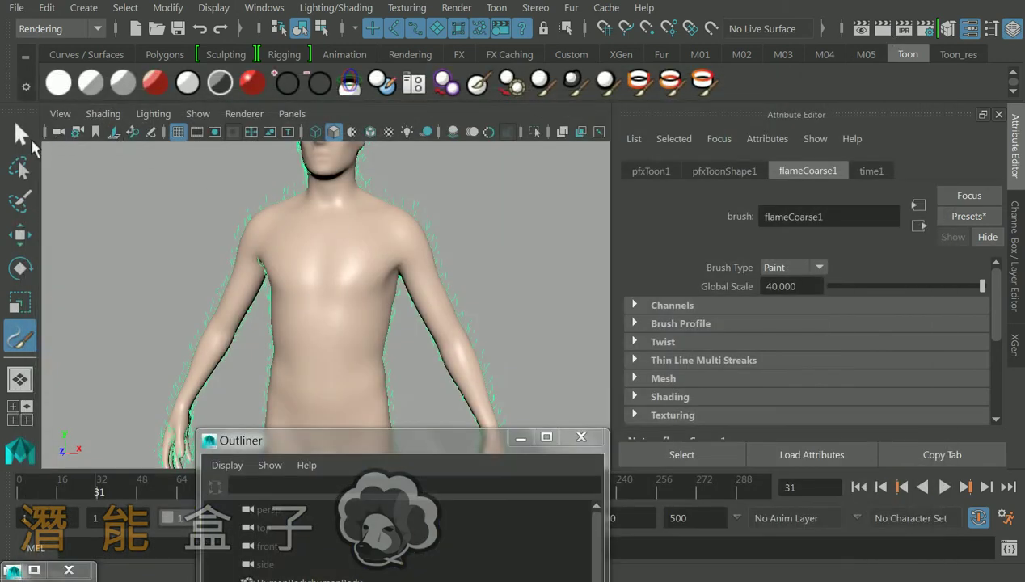
pyautogui.click(20, 132)
pyautogui.click(144, 212)
pyautogui.keyDown('alt'); pyautogui.moveTo(284, 247); pyautogui.dragTo(407, 259); pyautogui.keyUp('alt')
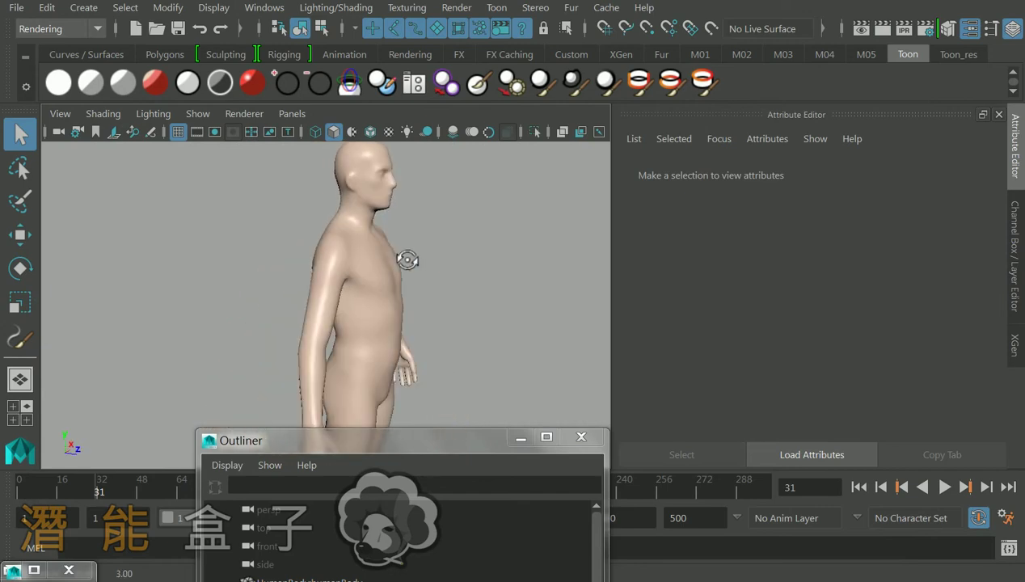
pyautogui.scroll(3, 409, 265)
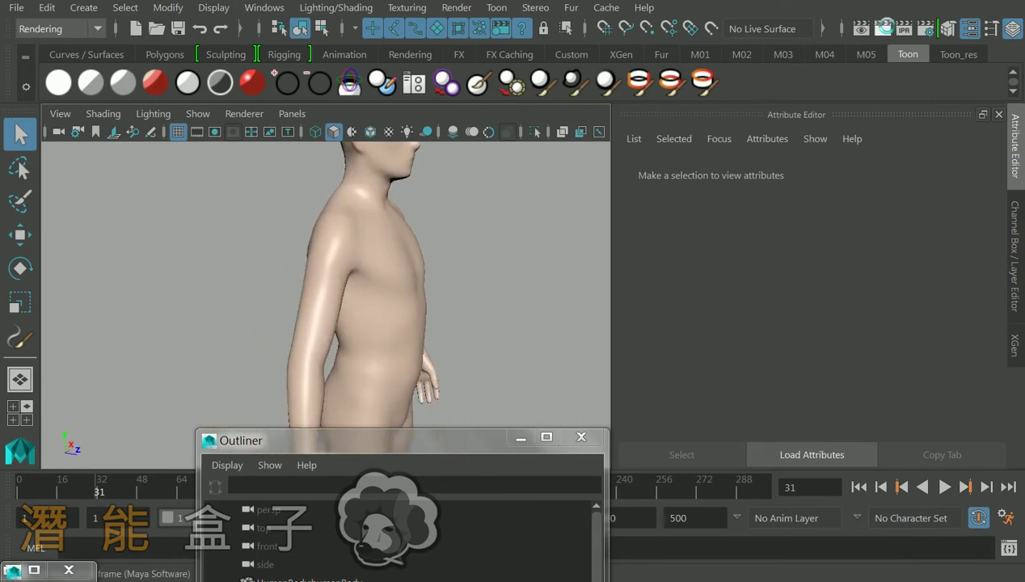
pyautogui.click(882, 28)
pyautogui.click(920, 82)
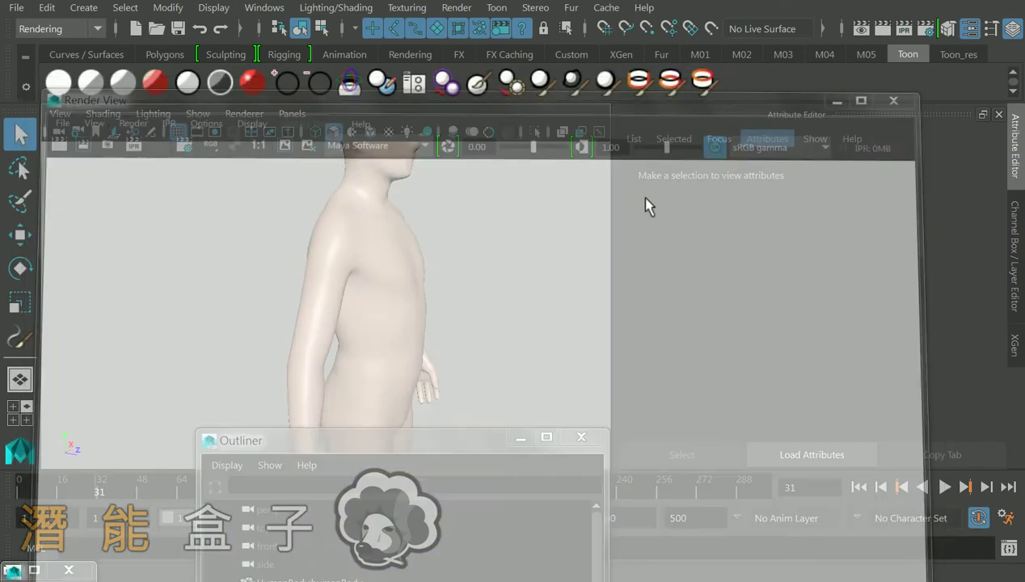
# Step: Move the Outliner beside the viewport and select pfxToon1
pyautogui.moveTo(439, 439); pyautogui.dragTo(764, 222)
pyautogui.click(618, 380)
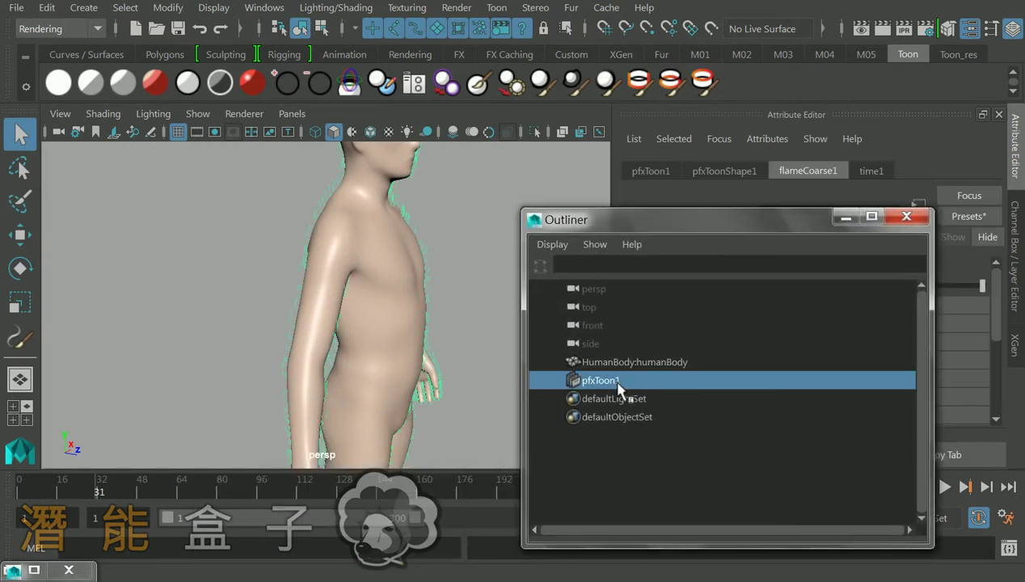
pyautogui.keyDown('alt'); pyautogui.moveTo(391, 332); pyautogui.dragTo(299, 309); pyautogui.keyUp('alt')
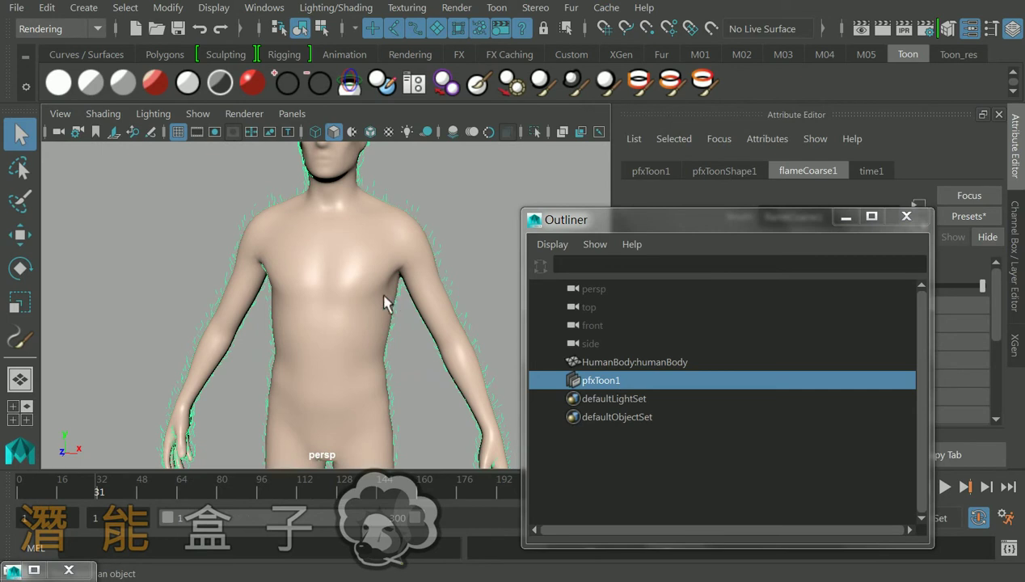
# Step: Convert the flame outline to polygons with Modify > Convert > Paint Effects to Polygons
pyautogui.click(166, 8)
pyautogui.moveTo(220, 443)
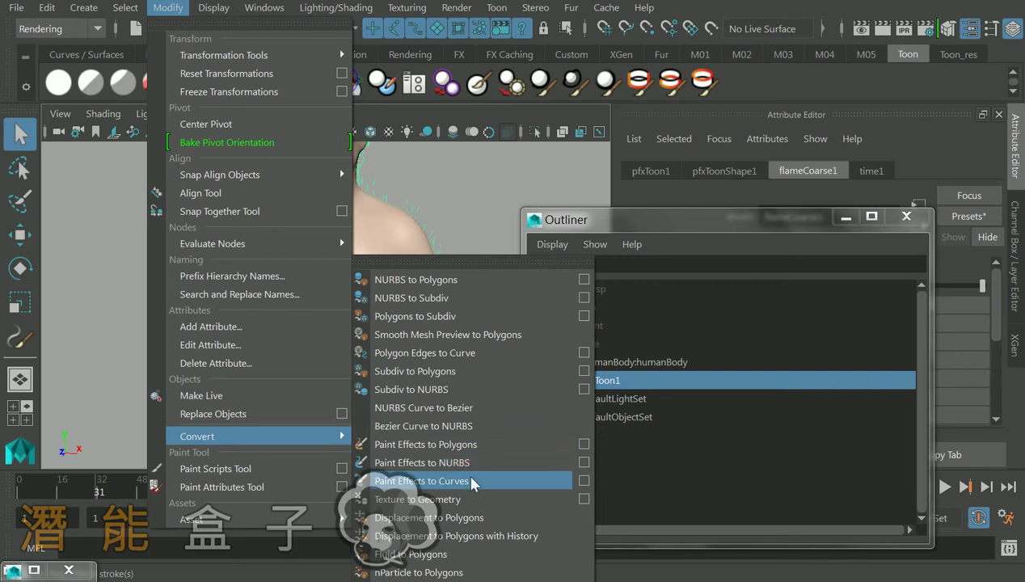
pyautogui.click(477, 443)
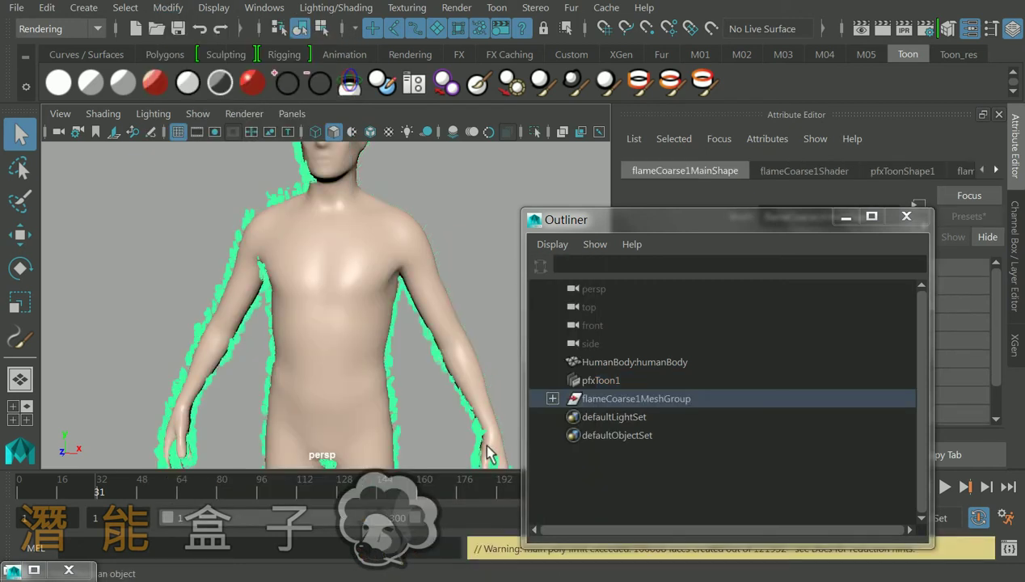
pyautogui.click(552, 399)
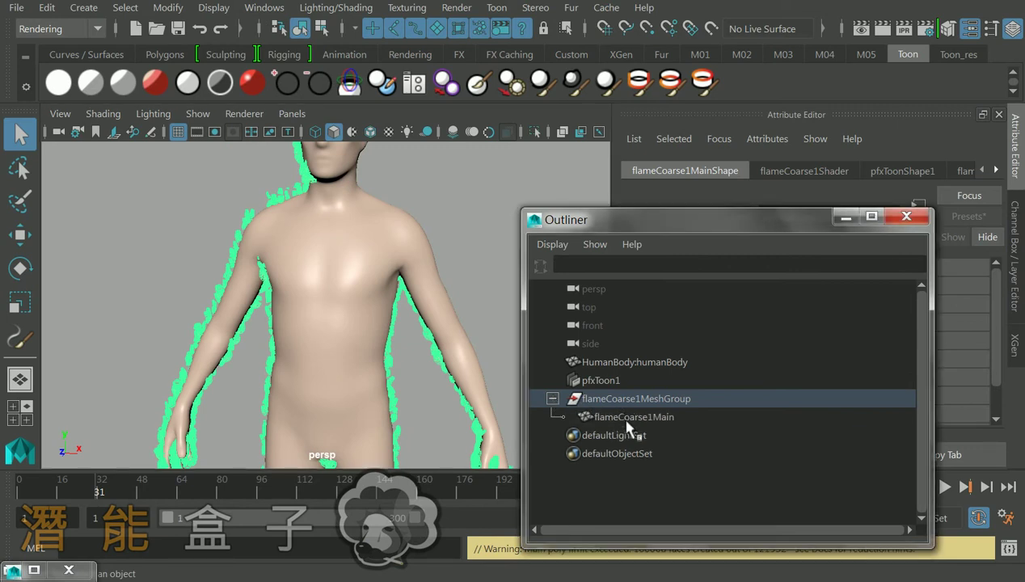
pyautogui.click(105, 170)
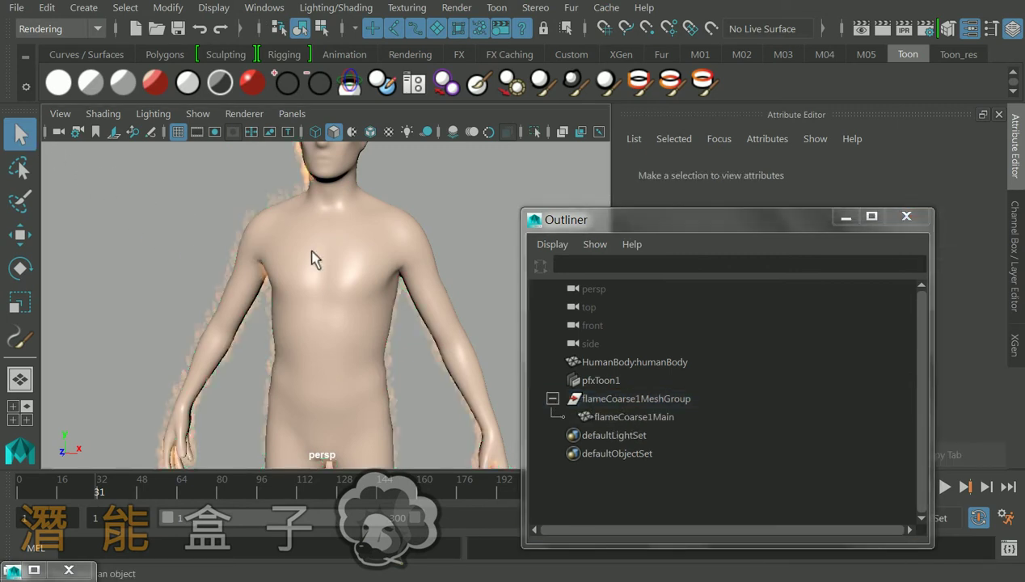
pyautogui.moveTo(346, 265)
pyautogui.keyDown('alt'); pyautogui.mouseDown()
pyautogui.moveTo(462, 267)
pyautogui.moveTo(312, 270)
pyautogui.moveTo(331, 270)
pyautogui.mouseUp(); pyautogui.keyUp('alt')
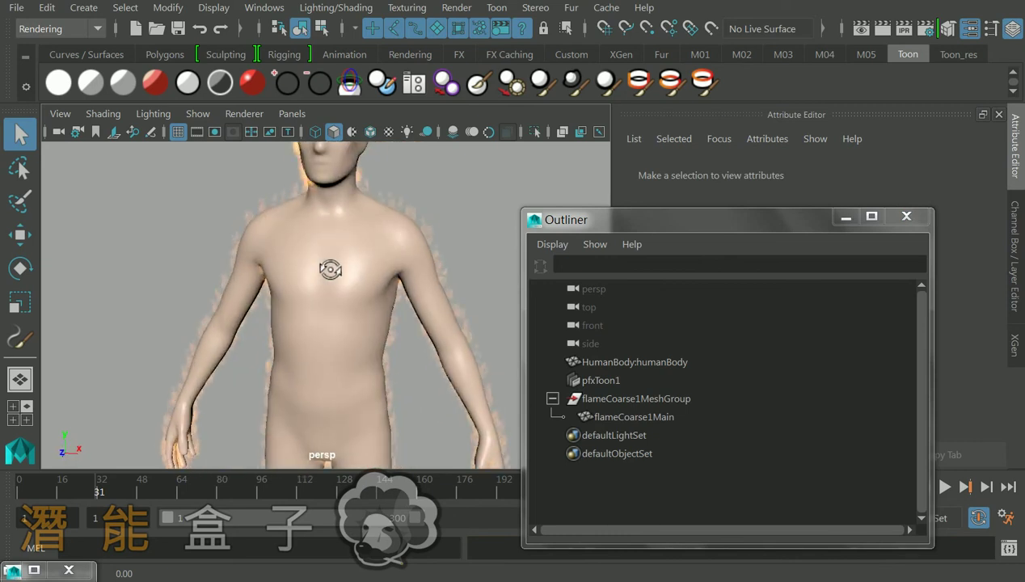
# Step: Select flameCoarse1Main and replace its ramp shader with the glass preset
pyautogui.click(260, 208)
pyautogui.click(244, 113)
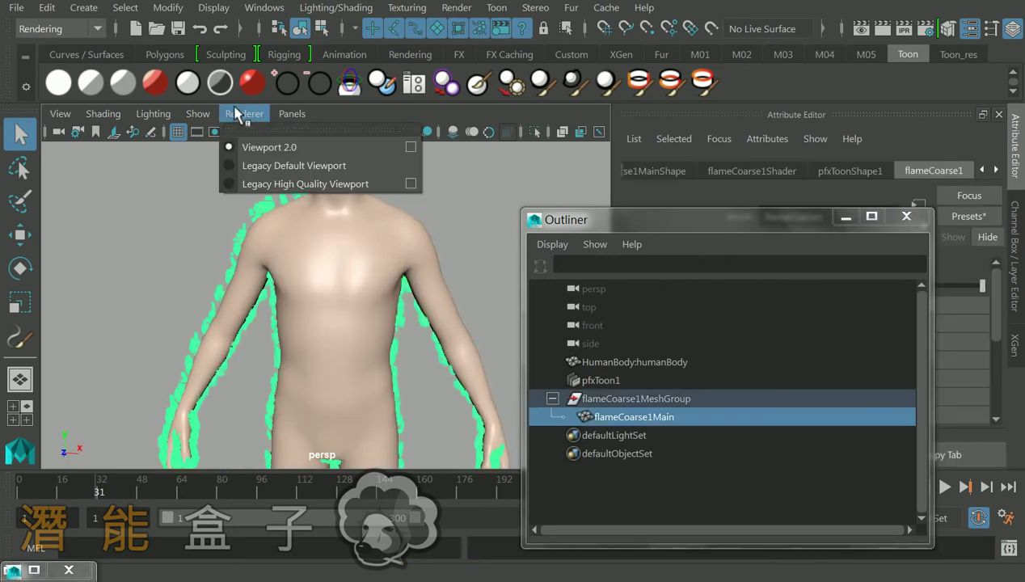
pyautogui.click(457, 184)
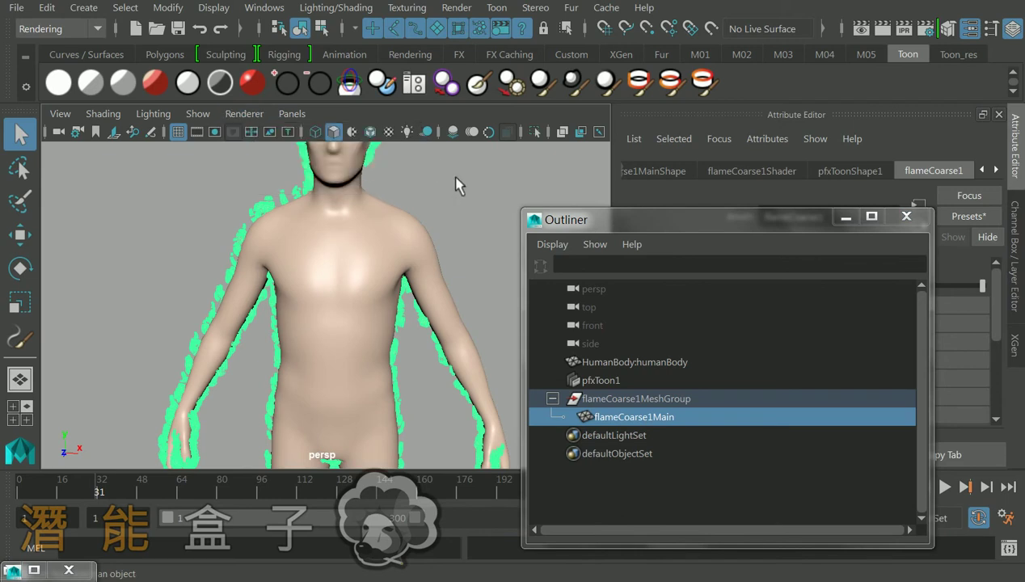
pyautogui.click(278, 203)
pyautogui.moveTo(692, 215); pyautogui.dragTo(575, 328)
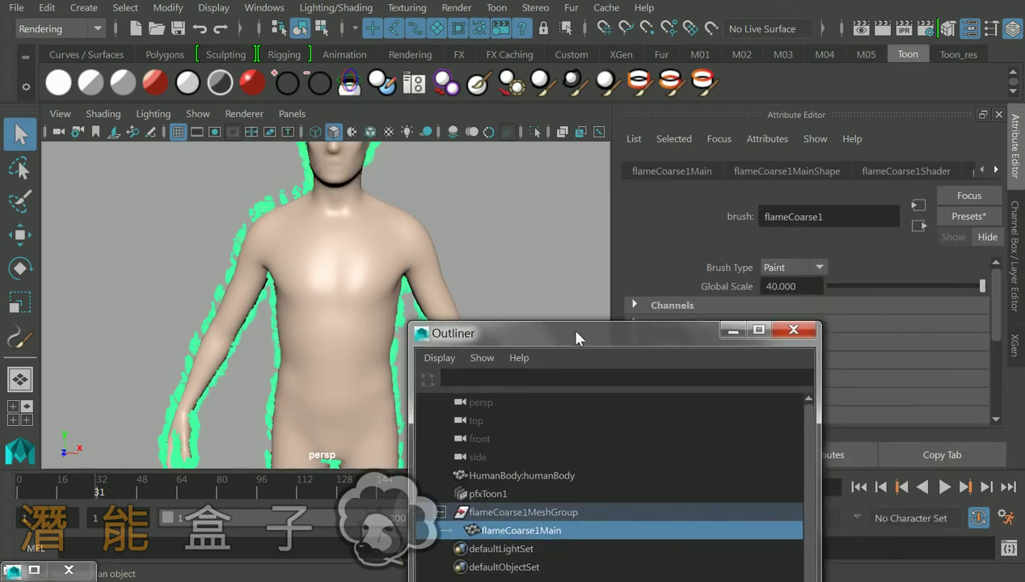
pyautogui.moveTo(506, 226); pyautogui.dragTo(646, 544, button='right')
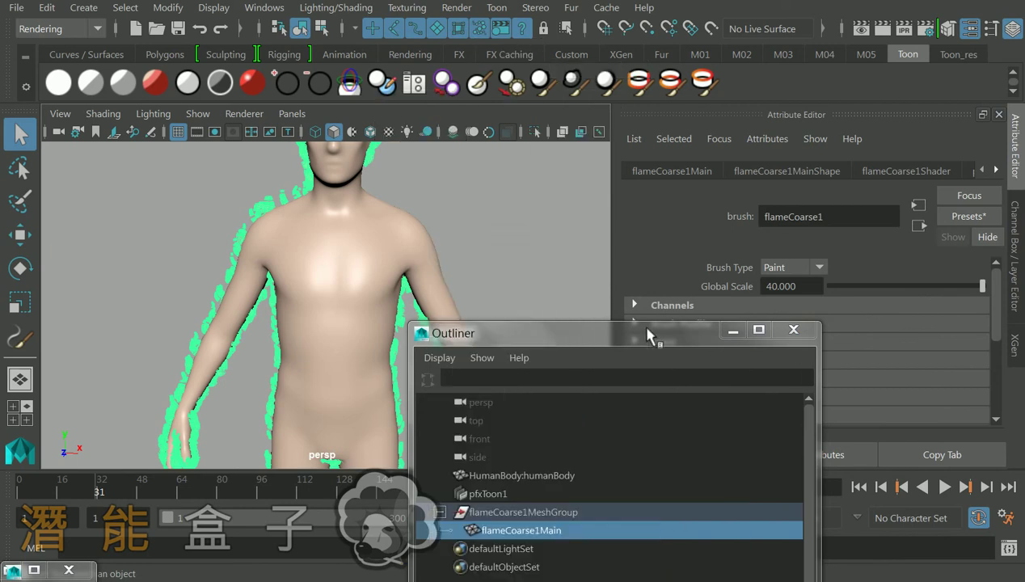
pyautogui.click(959, 218)
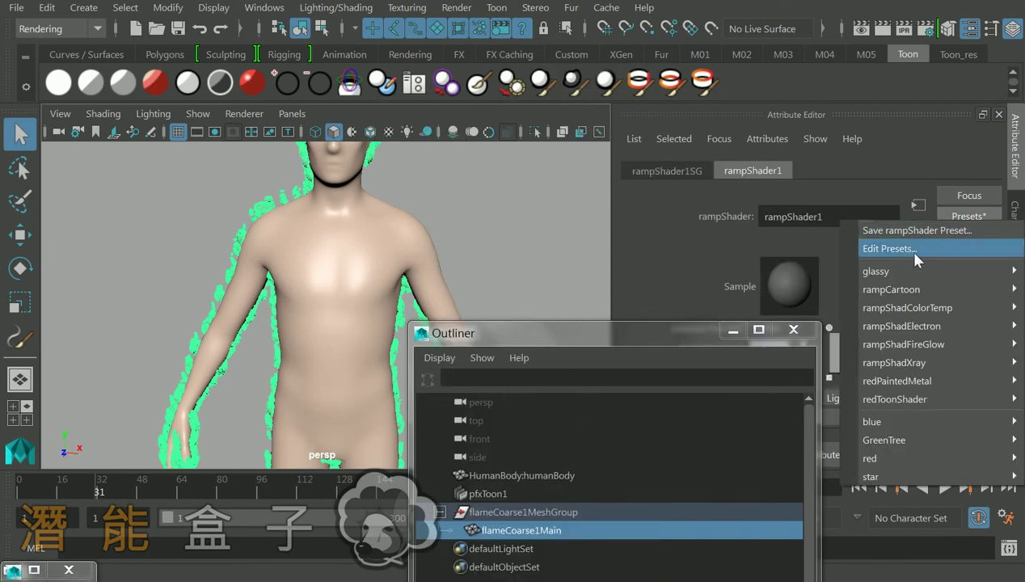
pyautogui.moveTo(886, 273)
pyautogui.click(763, 266)
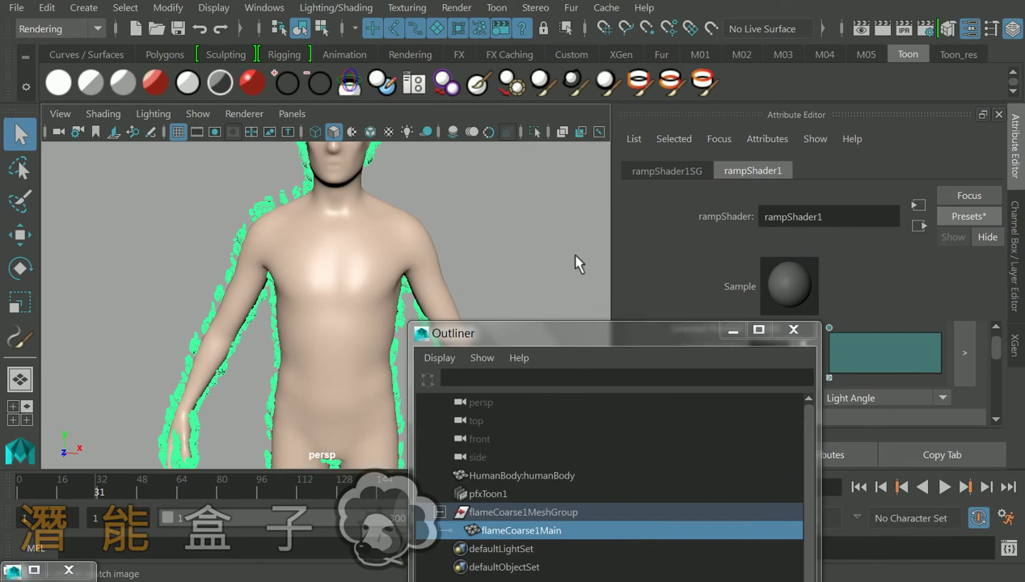
# Step: Deselect everything and play the animation, stopping at frame 40
pyautogui.click(526, 242)
pyautogui.click(943, 487)
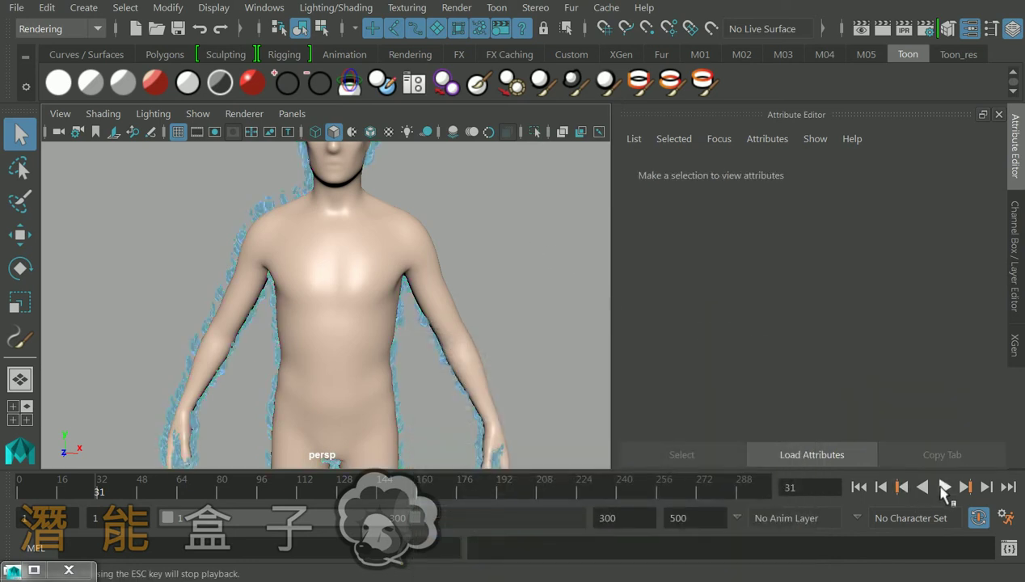
pyautogui.click(942, 487)
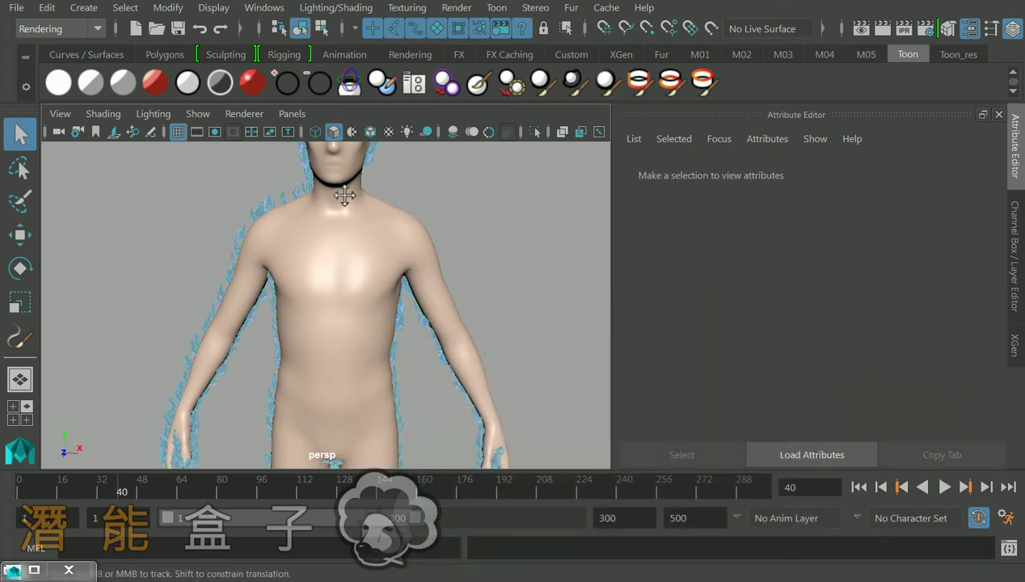
# Step: Render a close-up of the glassy blue shoulder flames, then frame the whole body
pyautogui.scroll(10, 336, 187)
pyautogui.keyDown('alt'); pyautogui.moveTo(423, 279); pyautogui.dragTo(499, 222); pyautogui.keyUp('alt')
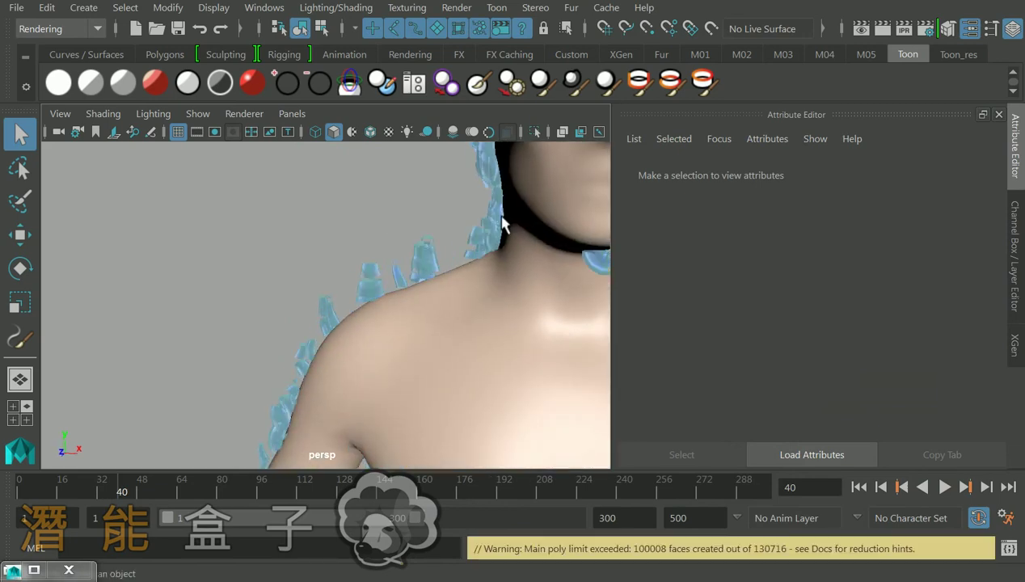
pyautogui.click(881, 28)
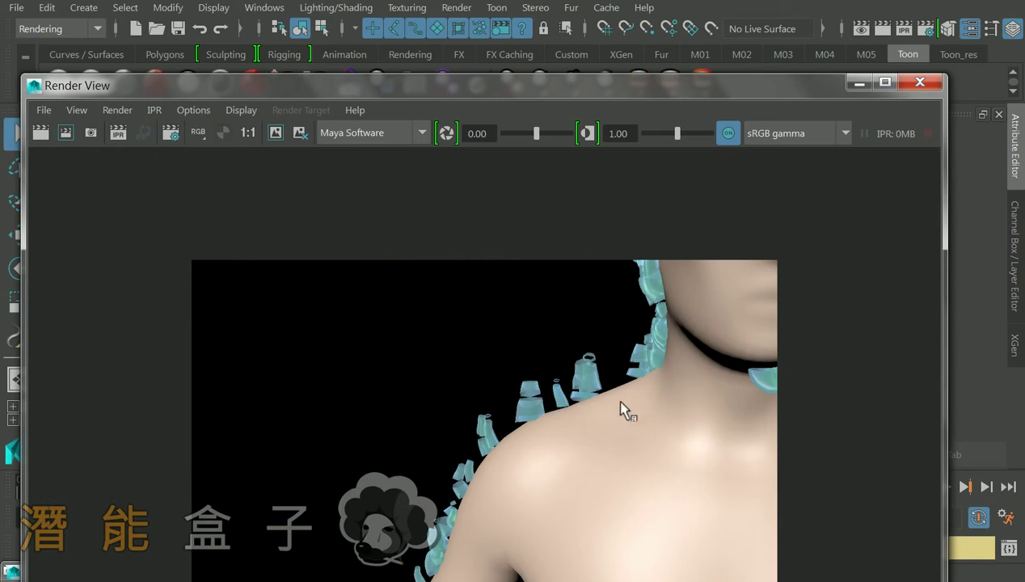
pyautogui.click(919, 84)
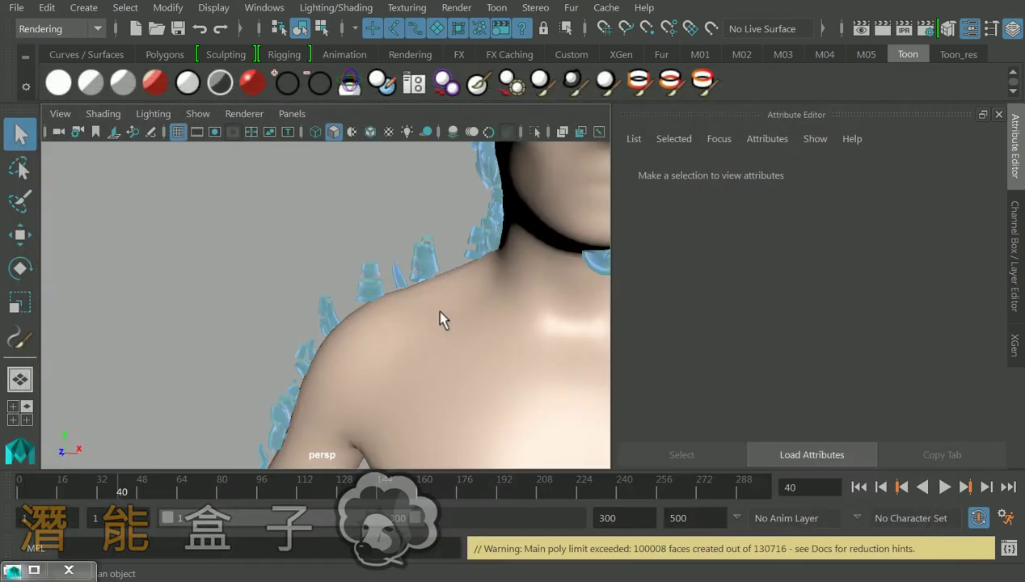
pyautogui.press('f')
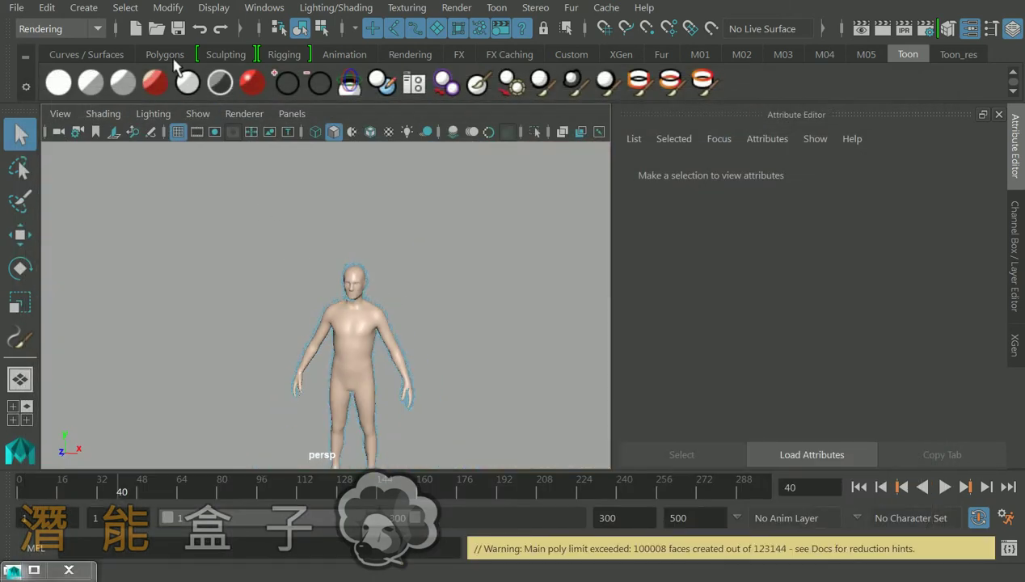
pyautogui.click(136, 29)
pyautogui.click(512, 293)
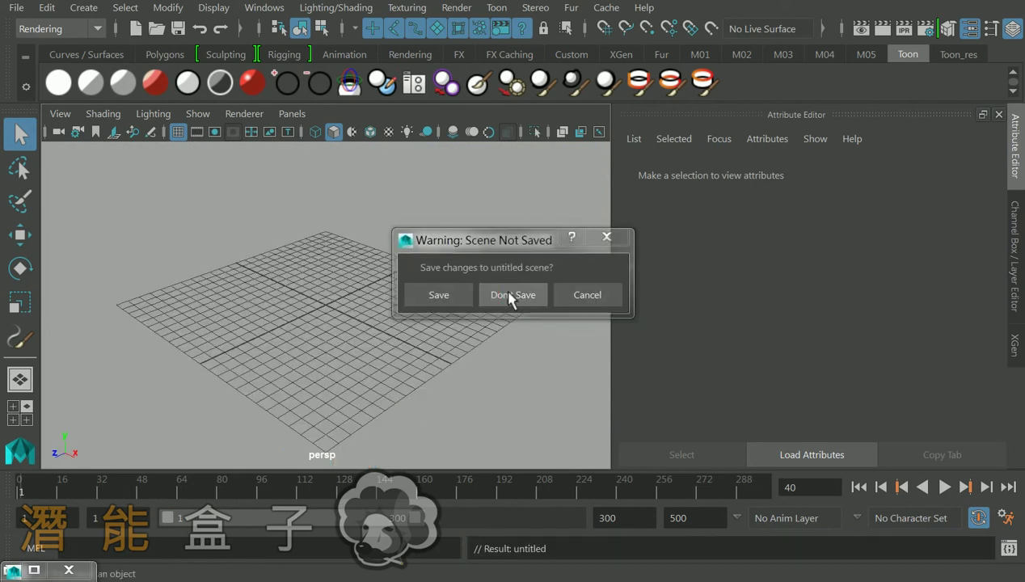
pyautogui.click(457, 7)
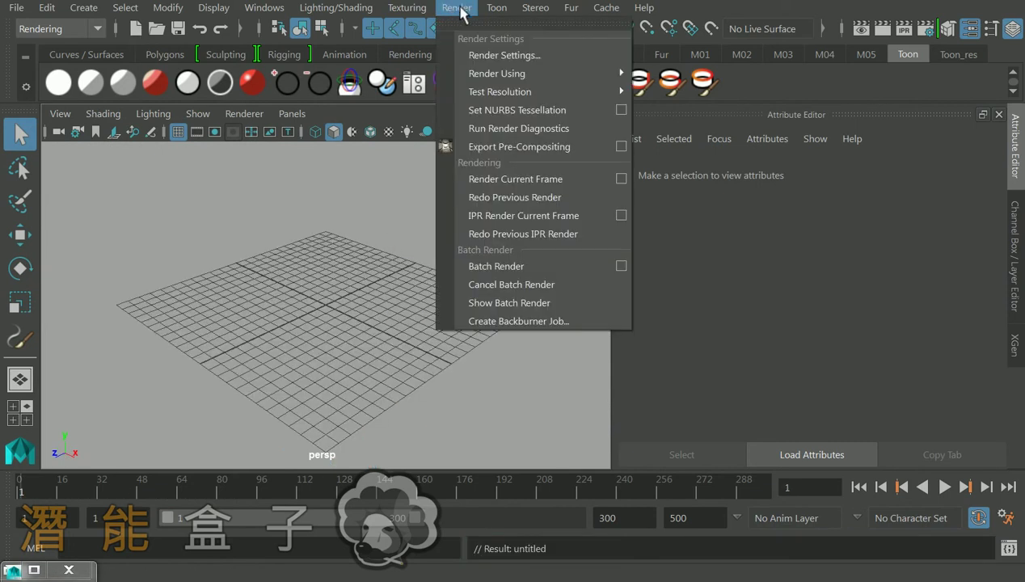
pyautogui.moveTo(496, 8)
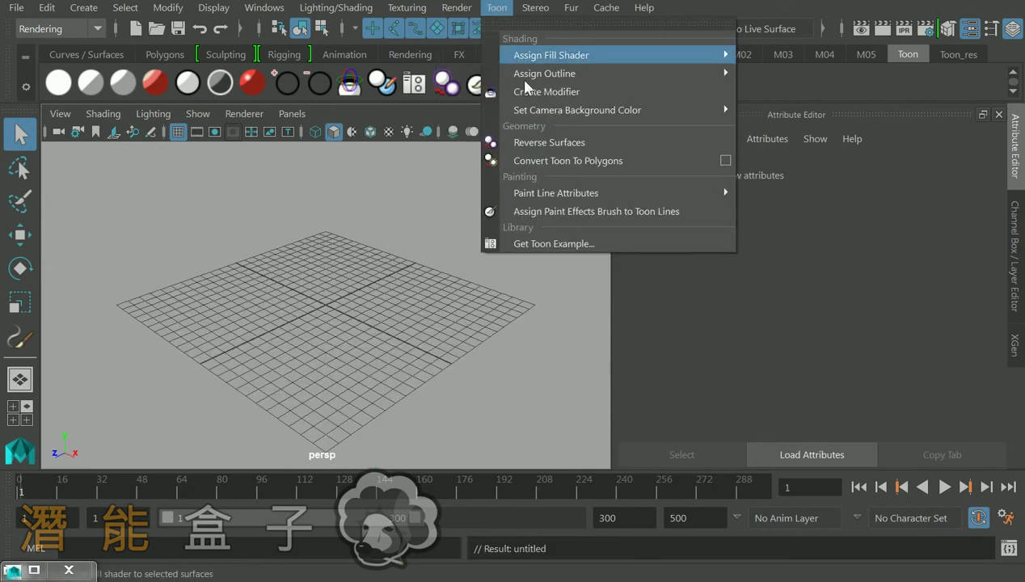
pyautogui.click(577, 211)
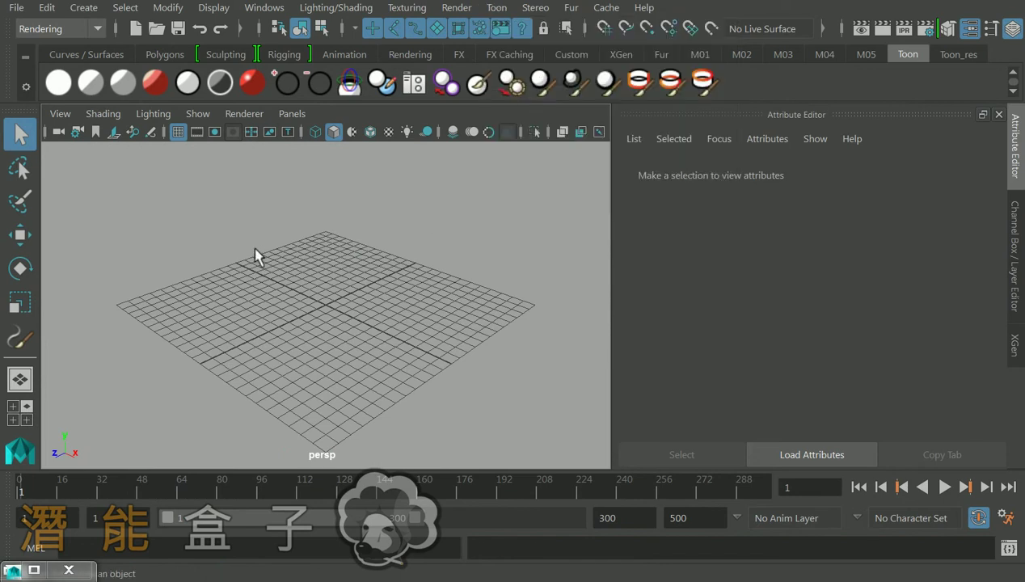
pyautogui.click(496, 8)
pyautogui.moveTo(521, 113)
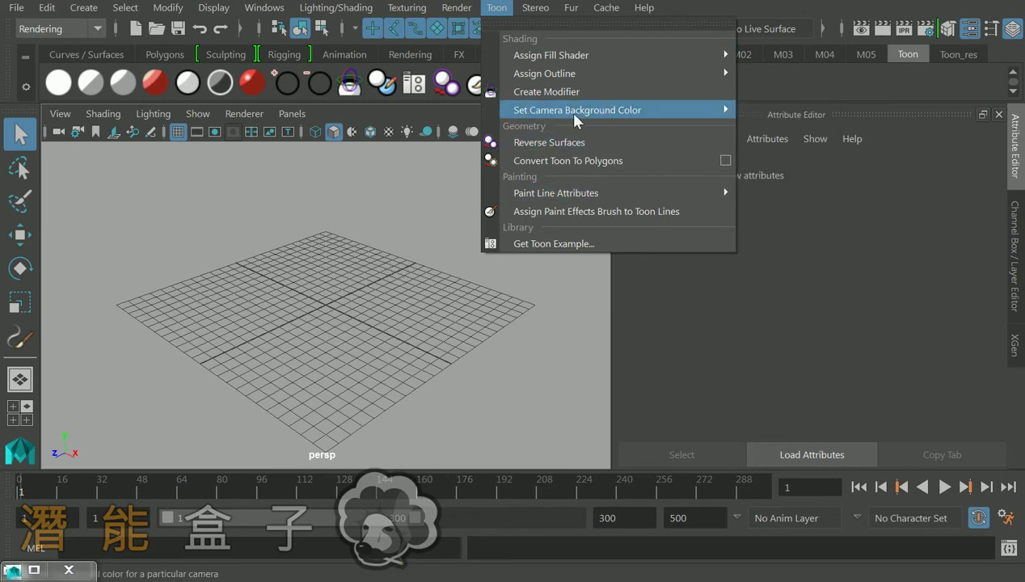
# Step: Set the persp camera's Environment Background Color to red
pyautogui.click(290, 256)
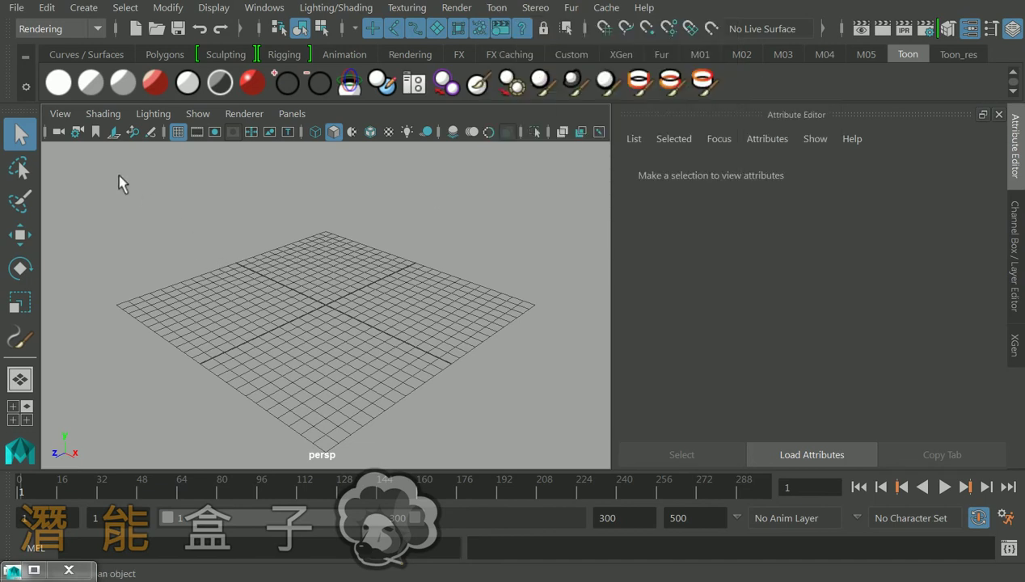
pyautogui.click(77, 132)
pyautogui.click(699, 333)
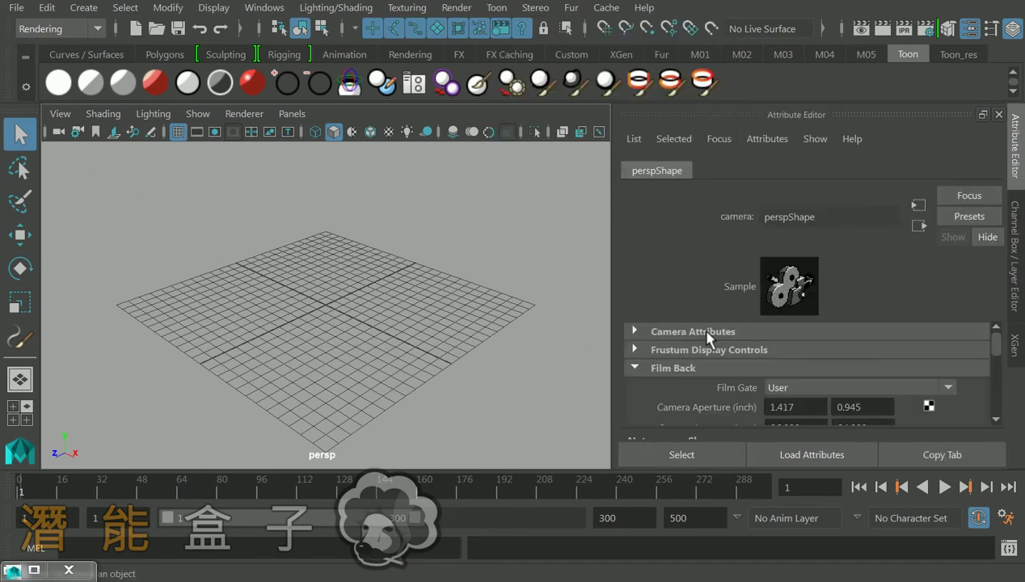
pyautogui.scroll(-3, 703, 370)
pyautogui.scroll(-2, 727, 363)
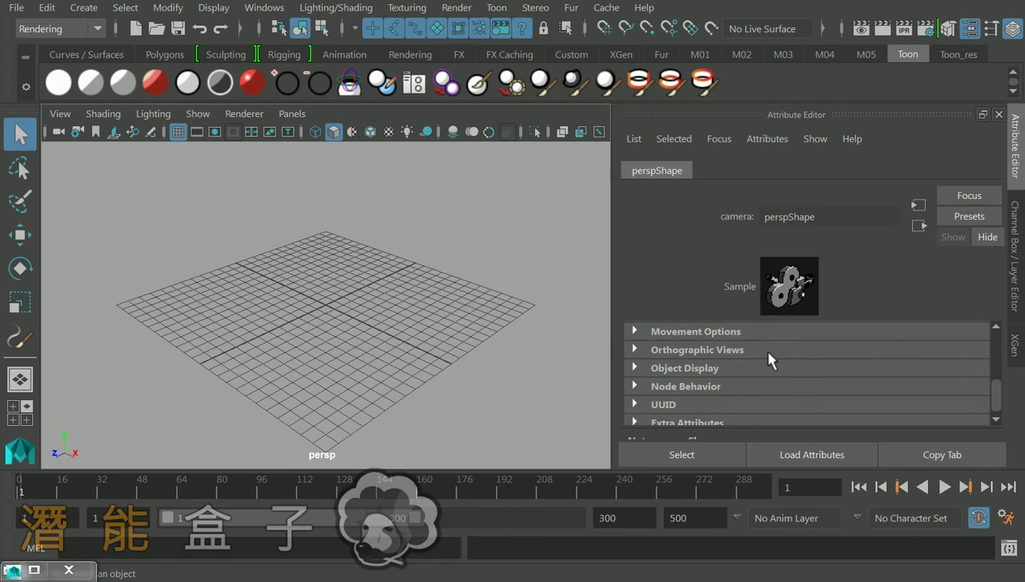
pyautogui.scroll(-1, 780, 364)
pyautogui.scroll(3, 761, 379)
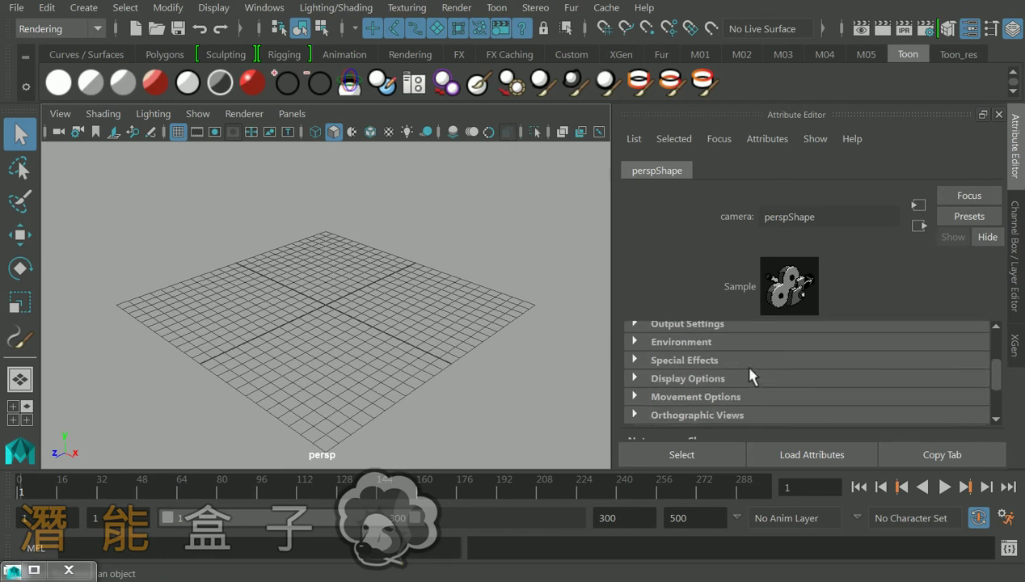
pyautogui.click(772, 343)
pyautogui.click(795, 362)
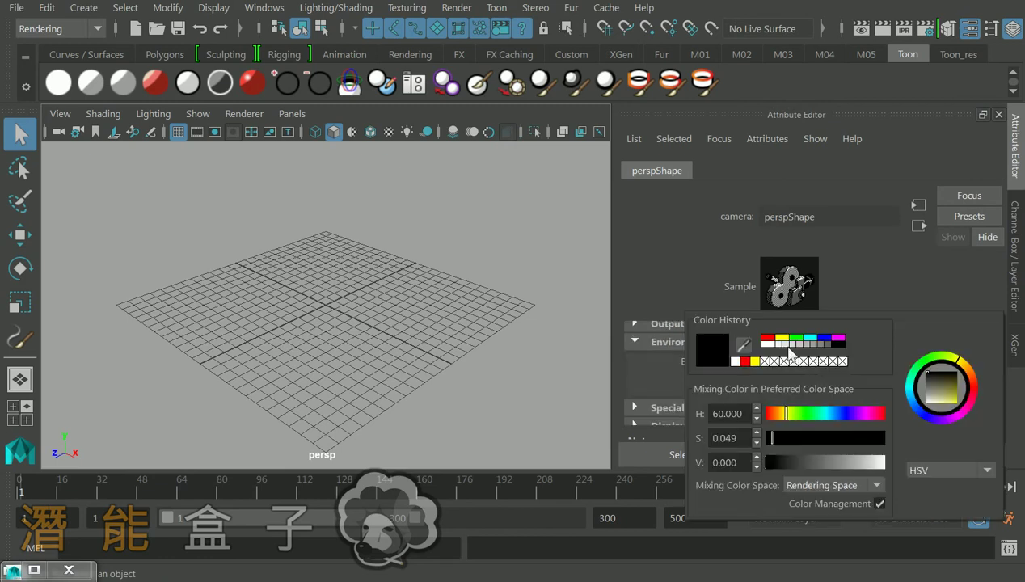
pyautogui.click(771, 339)
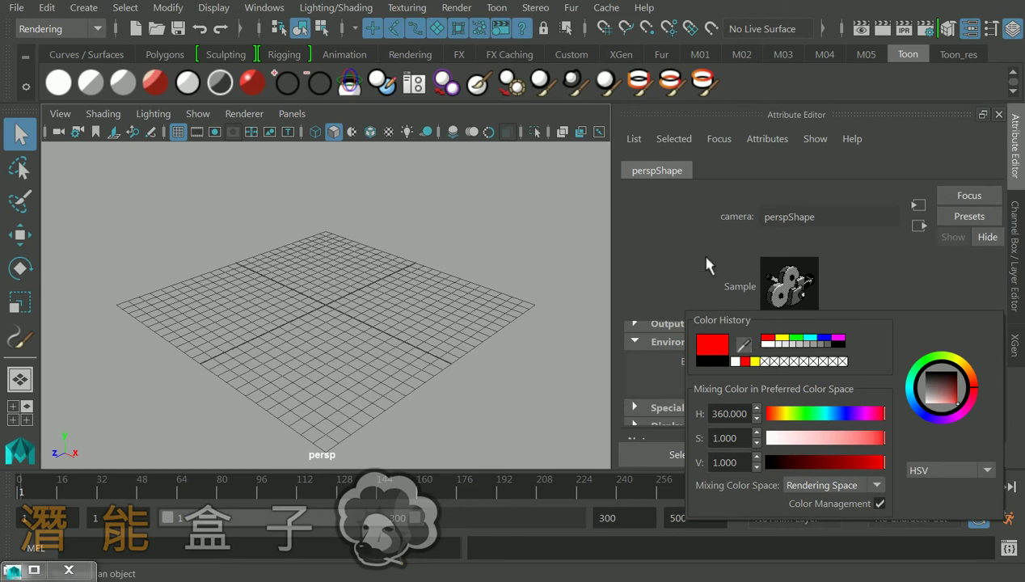
# Step: Test-render the red background, then create a polygon sphere at the grid origin
pyautogui.click(878, 29)
pyautogui.click(905, 89)
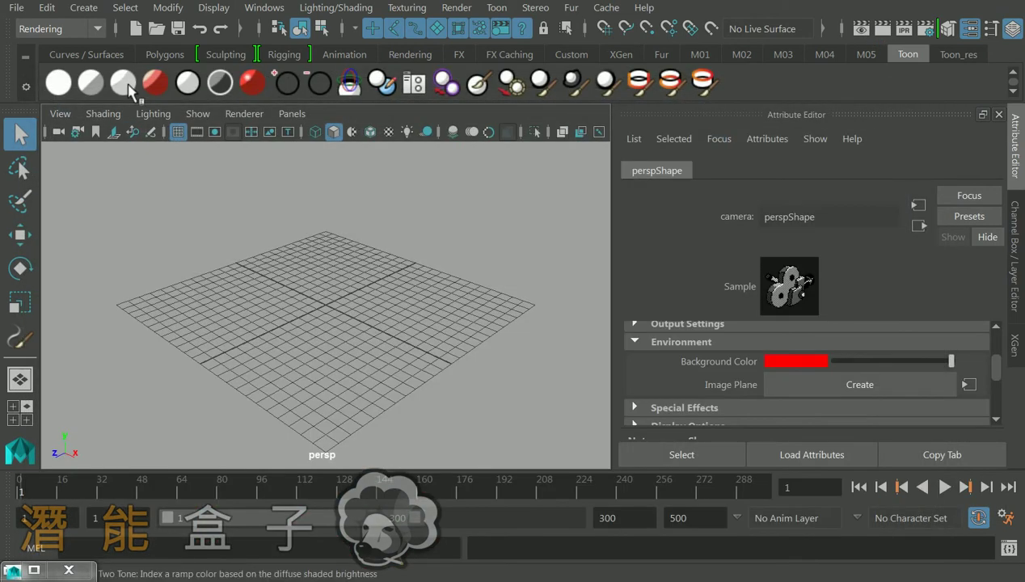
pyautogui.click(165, 54)
pyautogui.click(71, 83)
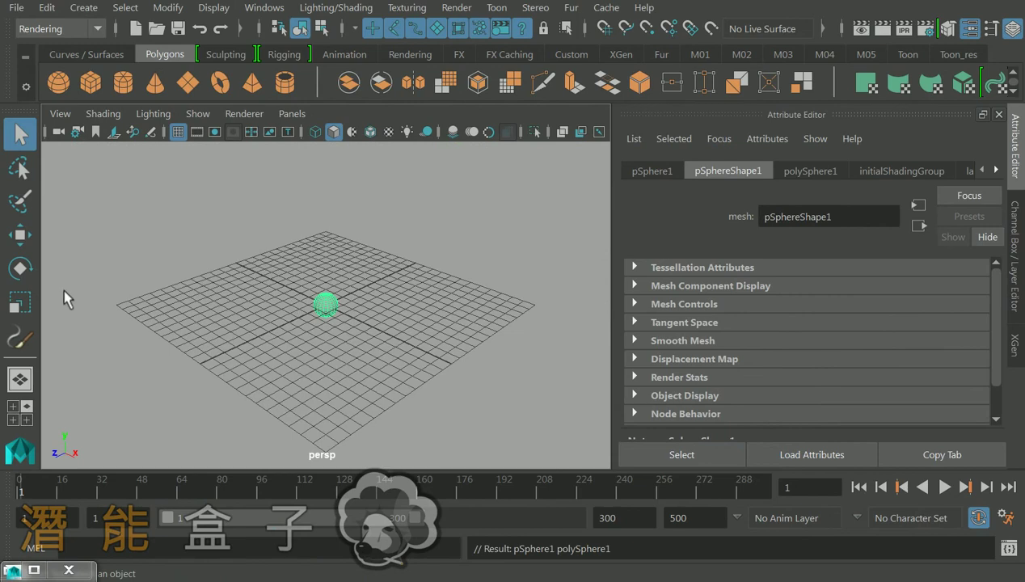
# Step: Scale the sphere up to cover most of the grid and test-render it against red
pyautogui.click(21, 302)
pyautogui.moveTo(327, 311); pyautogui.dragTo(517, 420)
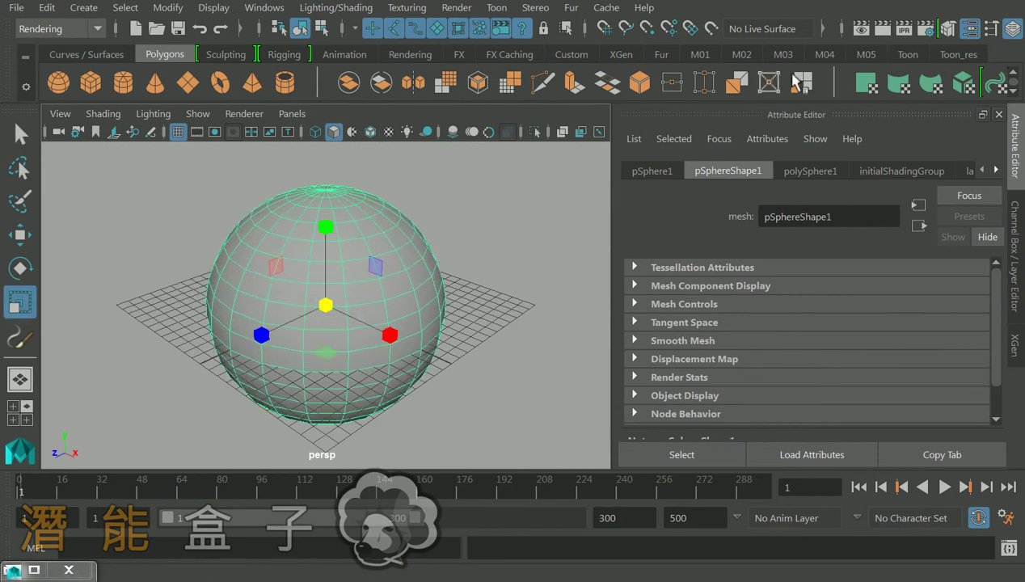
pyautogui.click(883, 31)
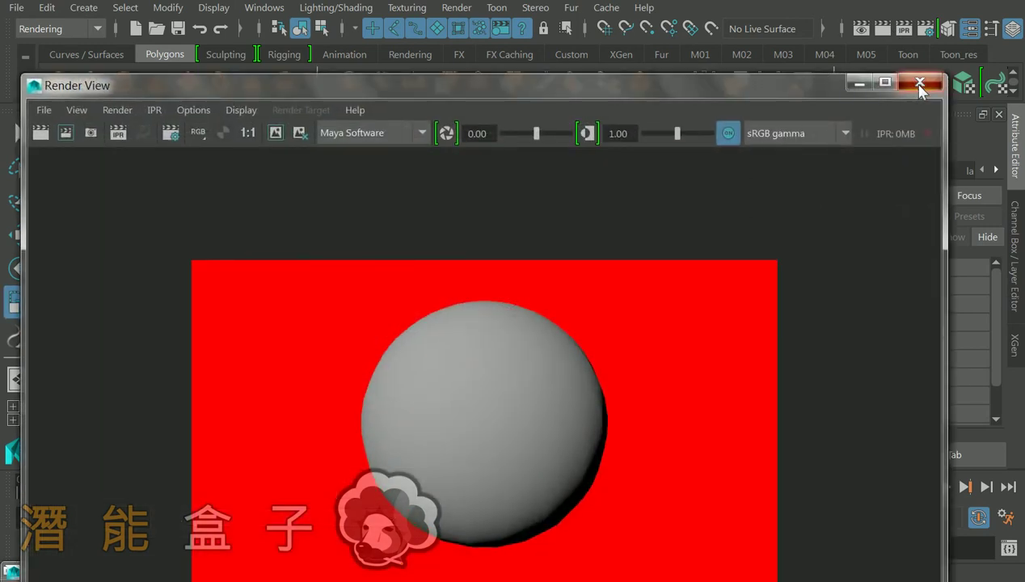
pyautogui.click(922, 84)
# Step: Choose Toon > Set Camera Background Color > persp
pyautogui.click(535, 10)
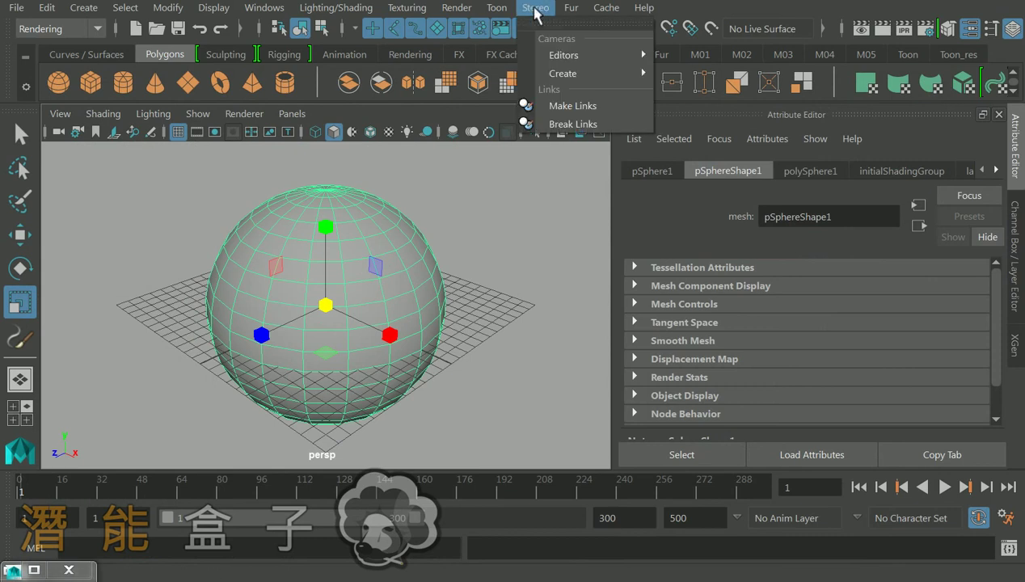
pyautogui.moveTo(507, 13)
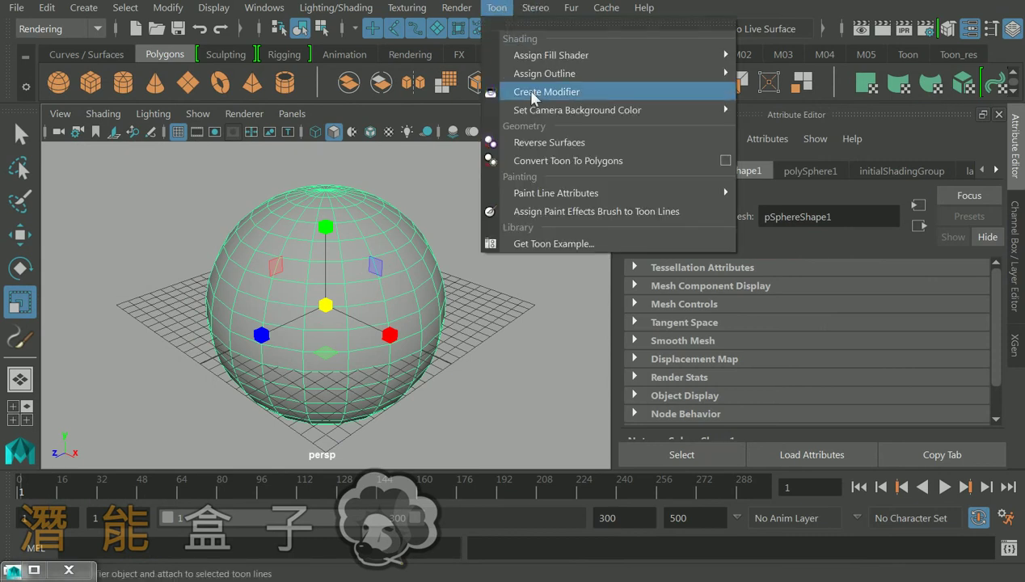
pyautogui.moveTo(558, 115)
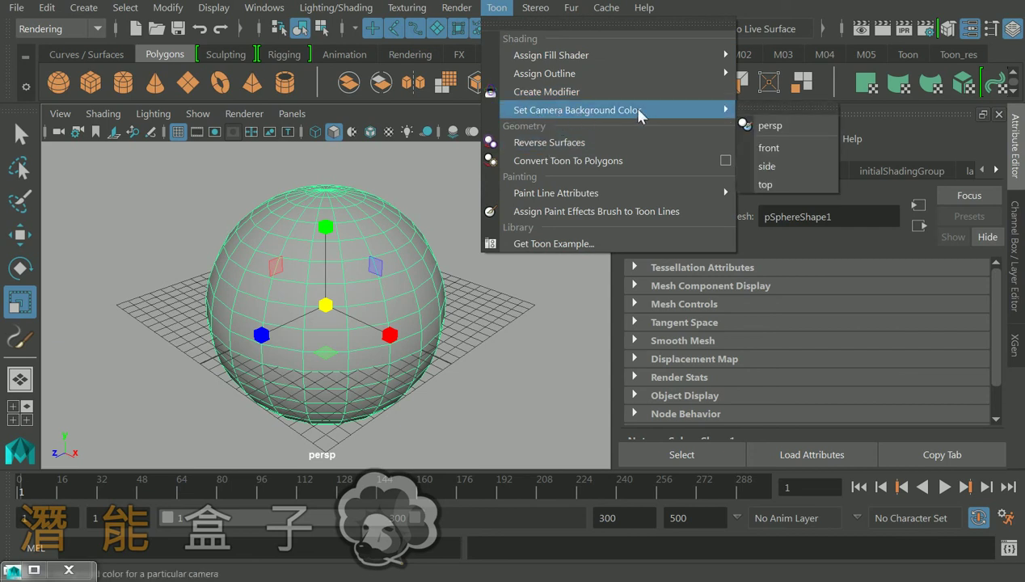
# Step: Set the persp camera background to yellow (H 60, V 0.89) in the color chooser
pyautogui.click(772, 125)
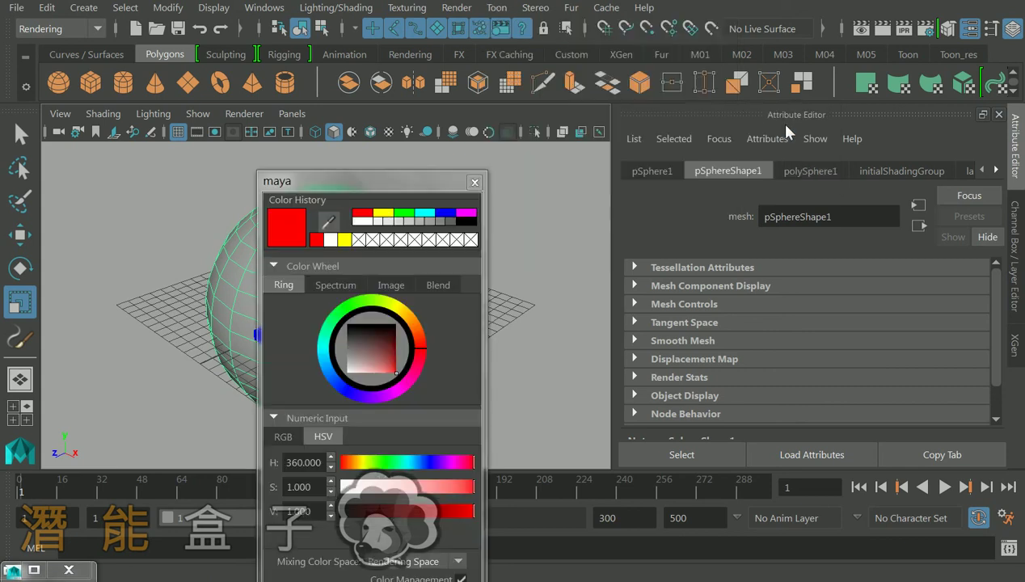
pyautogui.click(383, 213)
pyautogui.moveTo(453, 510); pyautogui.dragTo(468, 516)
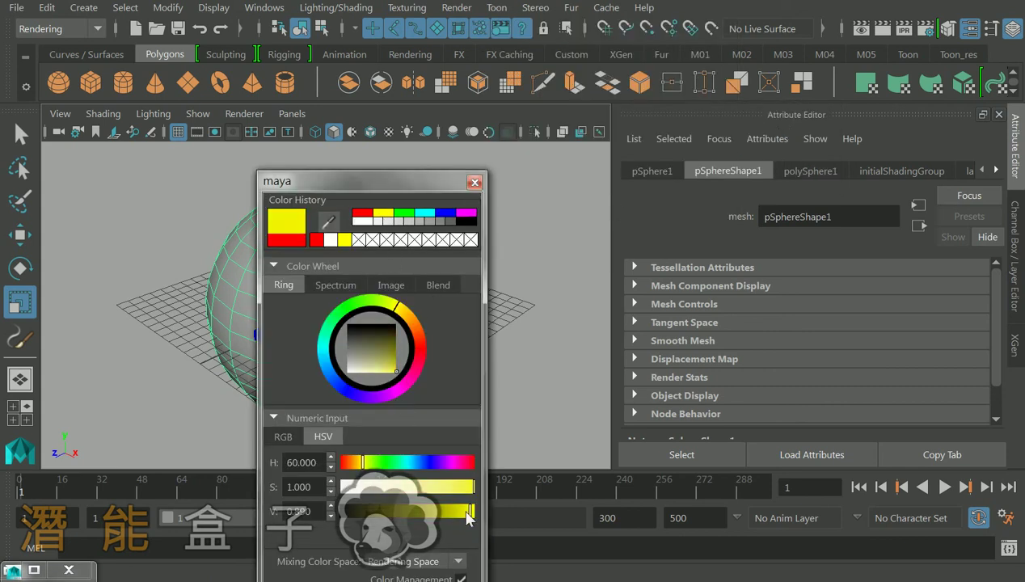
pyautogui.moveTo(461, 185); pyautogui.dragTo(578, 81)
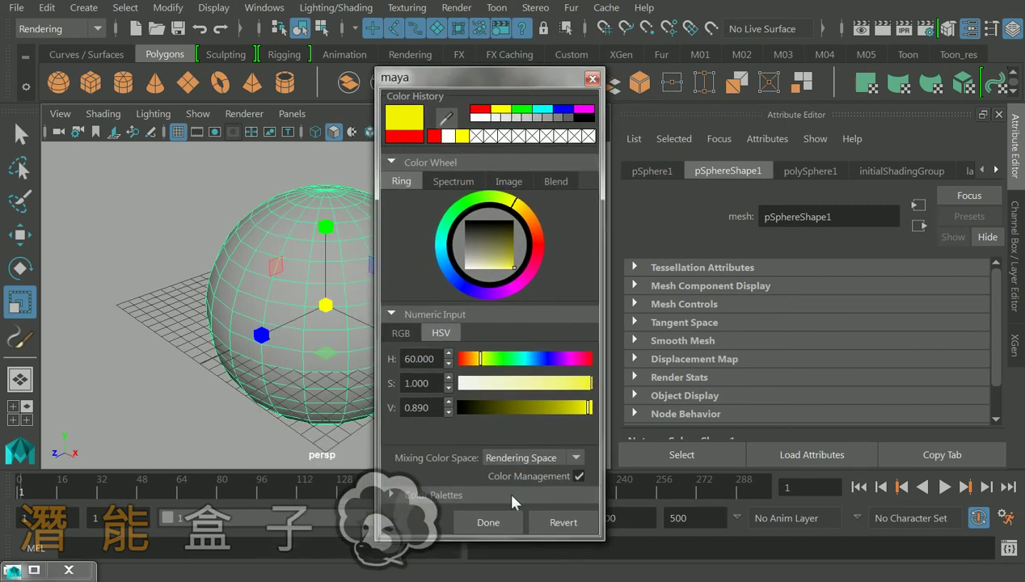
pyautogui.click(489, 522)
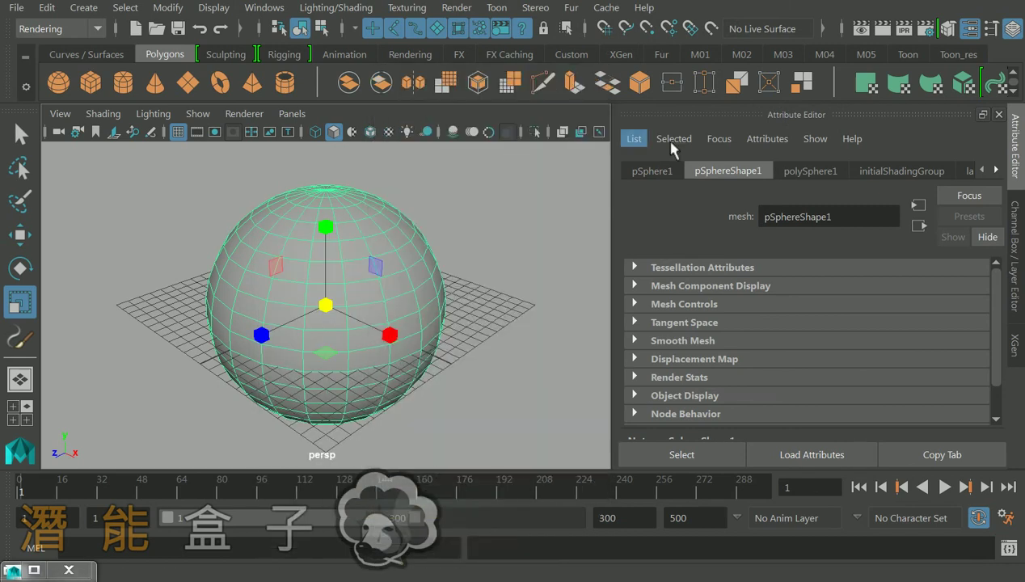
# Step: Test-render the grey sphere over the yellow backdrop, then deselect it
pyautogui.click(881, 28)
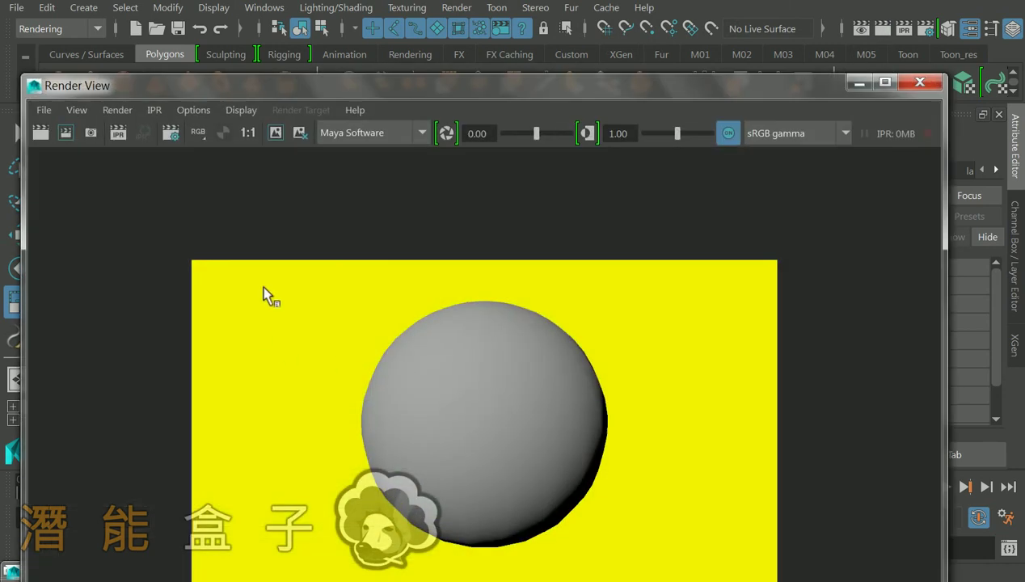
pyautogui.click(918, 84)
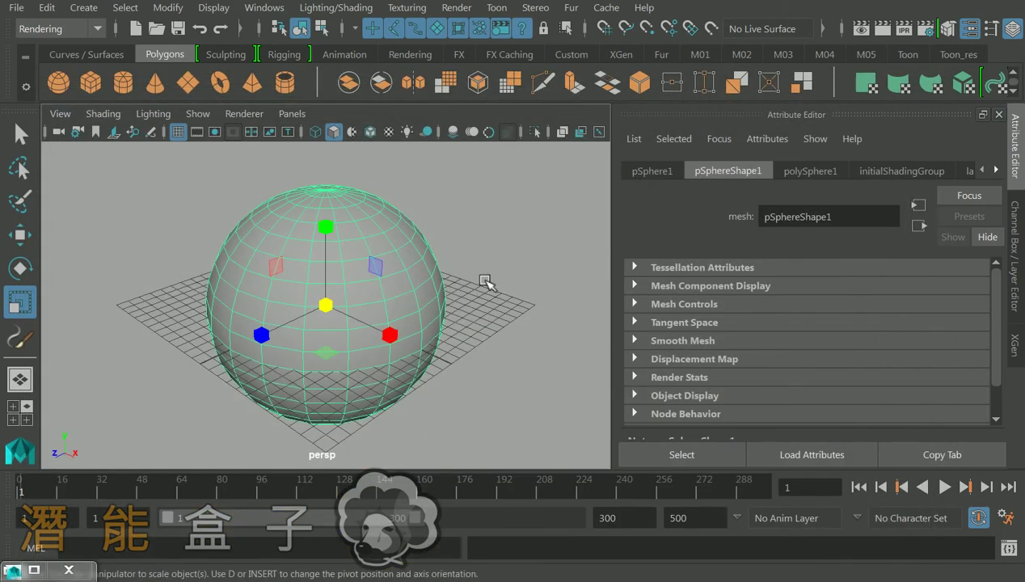
pyautogui.click(473, 286)
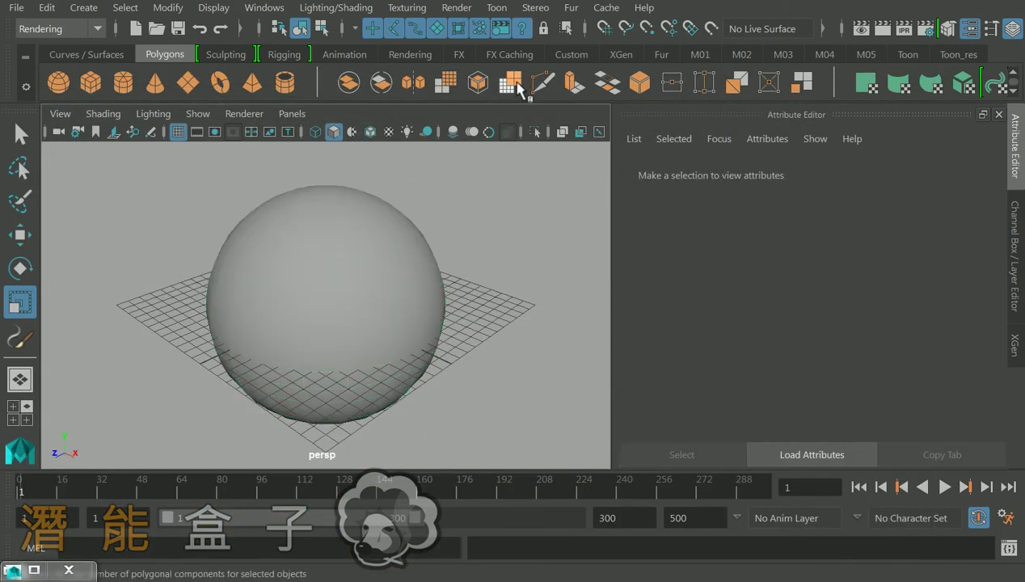
pyautogui.click(496, 10)
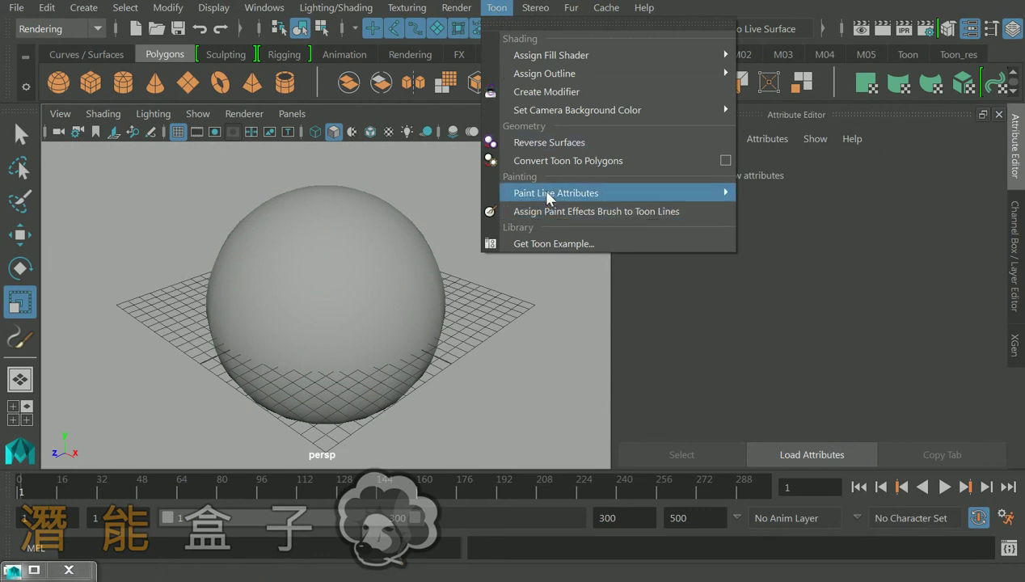
pyautogui.moveTo(644, 111)
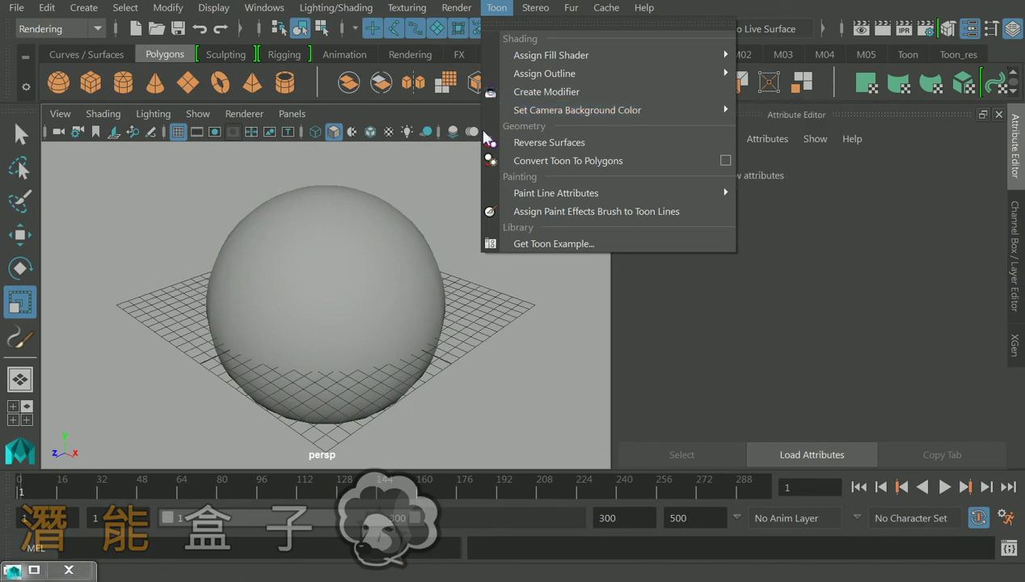